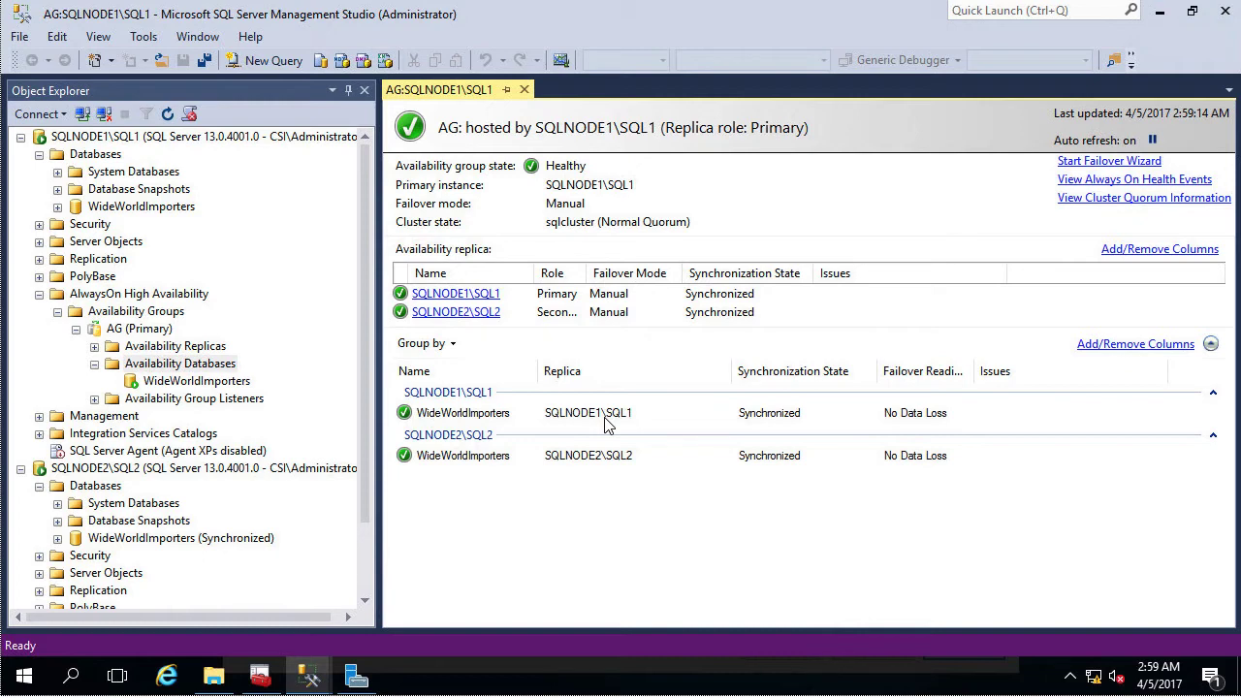
- Review the backup preferences and replica backup priorities in the properties of the AG availability group
right_click(143, 331)
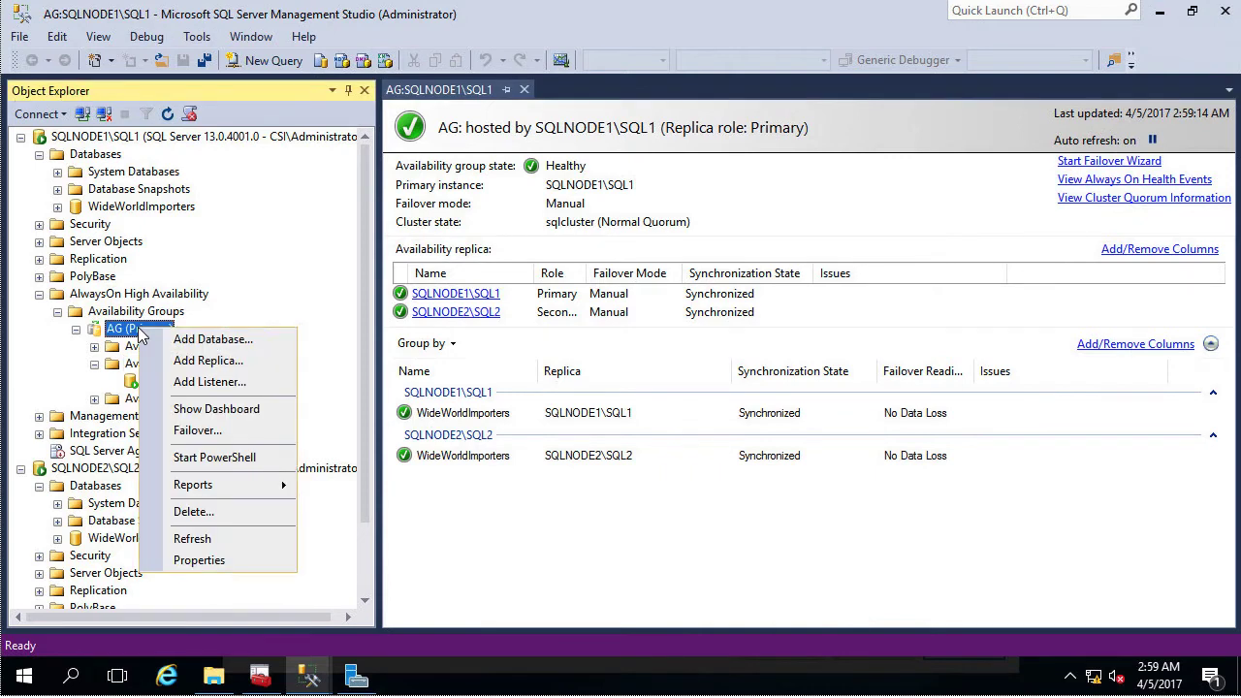
click(214, 559)
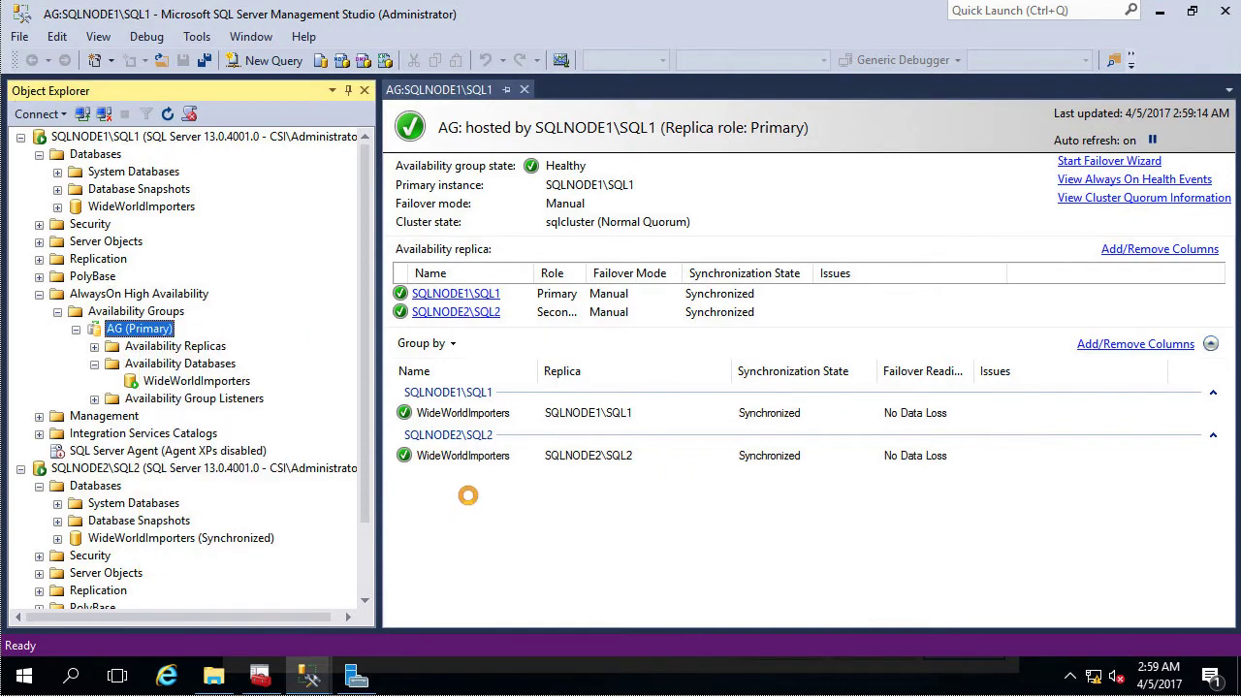
click(357, 92)
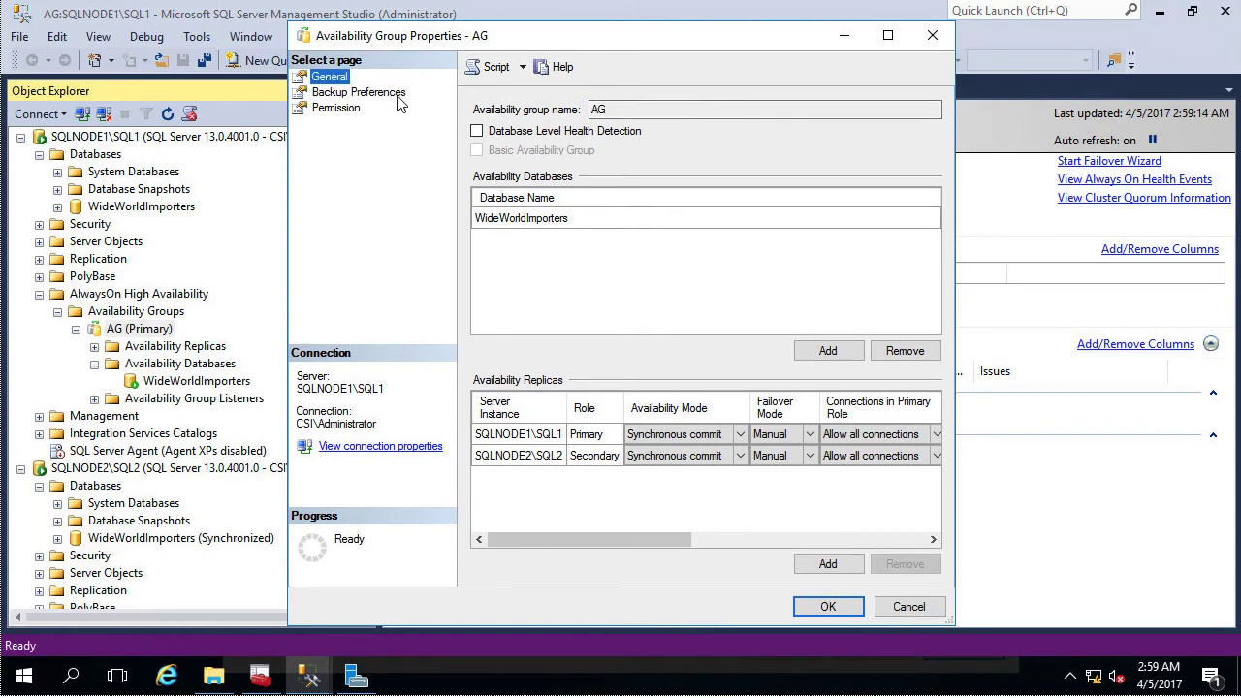
click(406, 96)
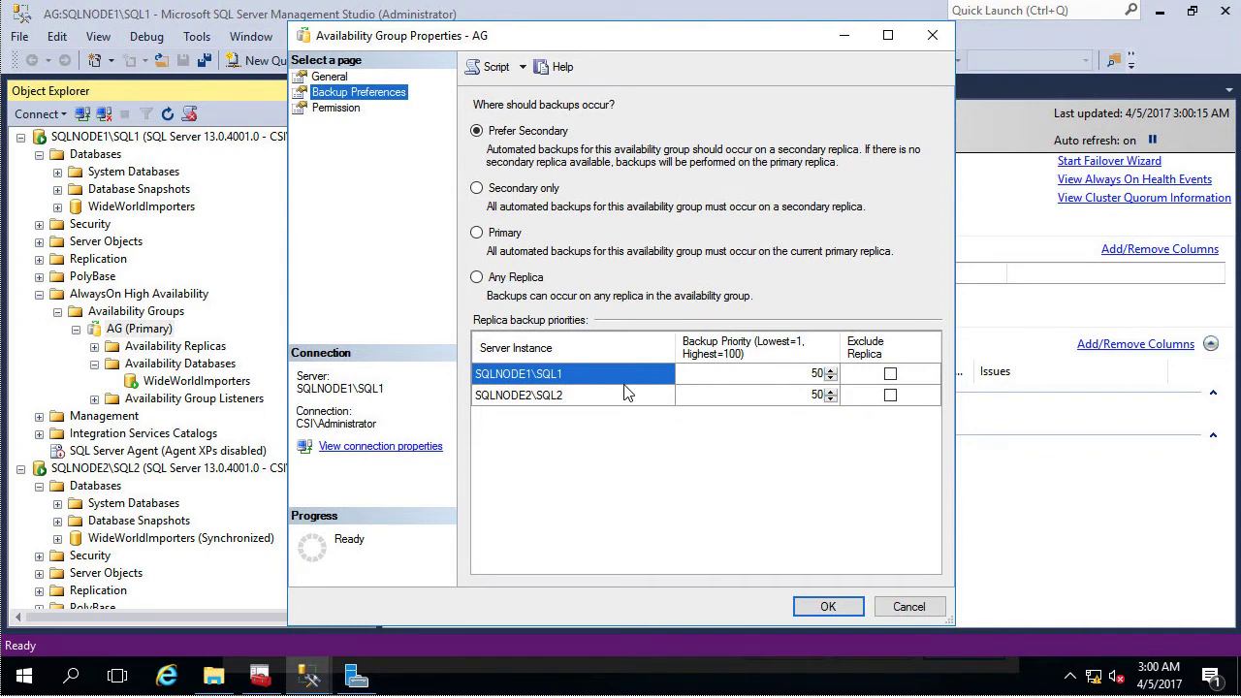
click(807, 606)
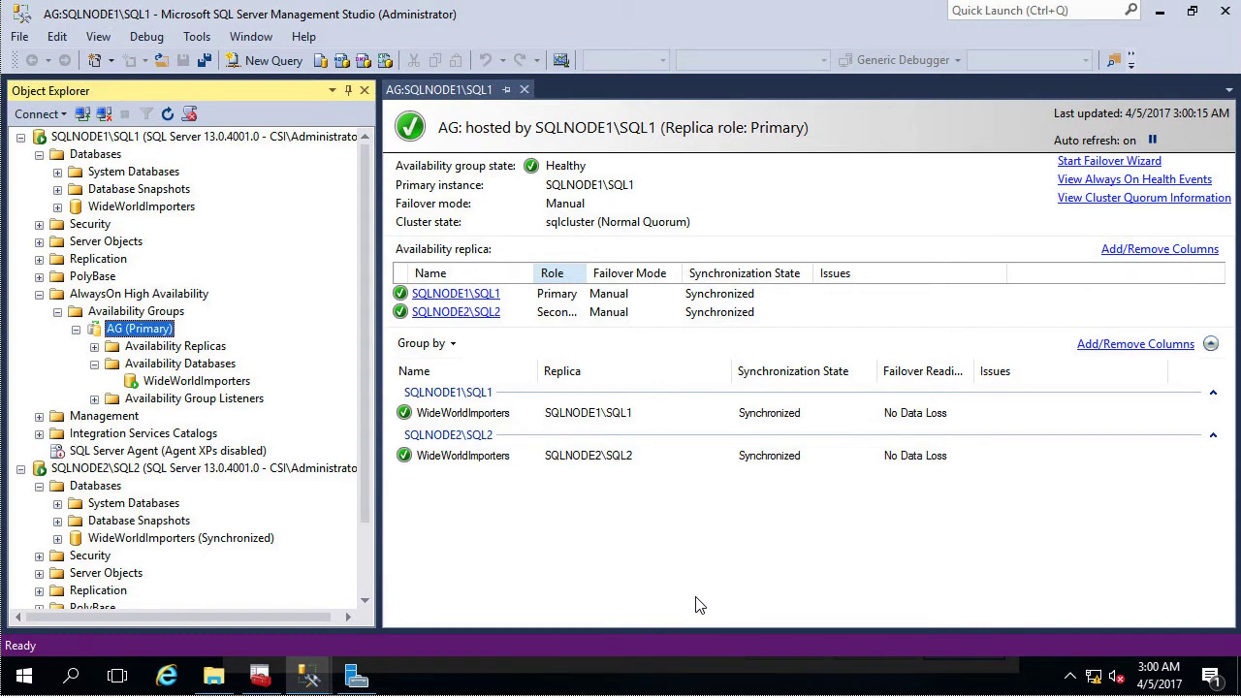
- Switch to IBM Spectrum Protect and run a full backup of WideWorldImporters from the SQLNODE2\SQL2 replica, using the Legacy method to TSM
click(260, 675)
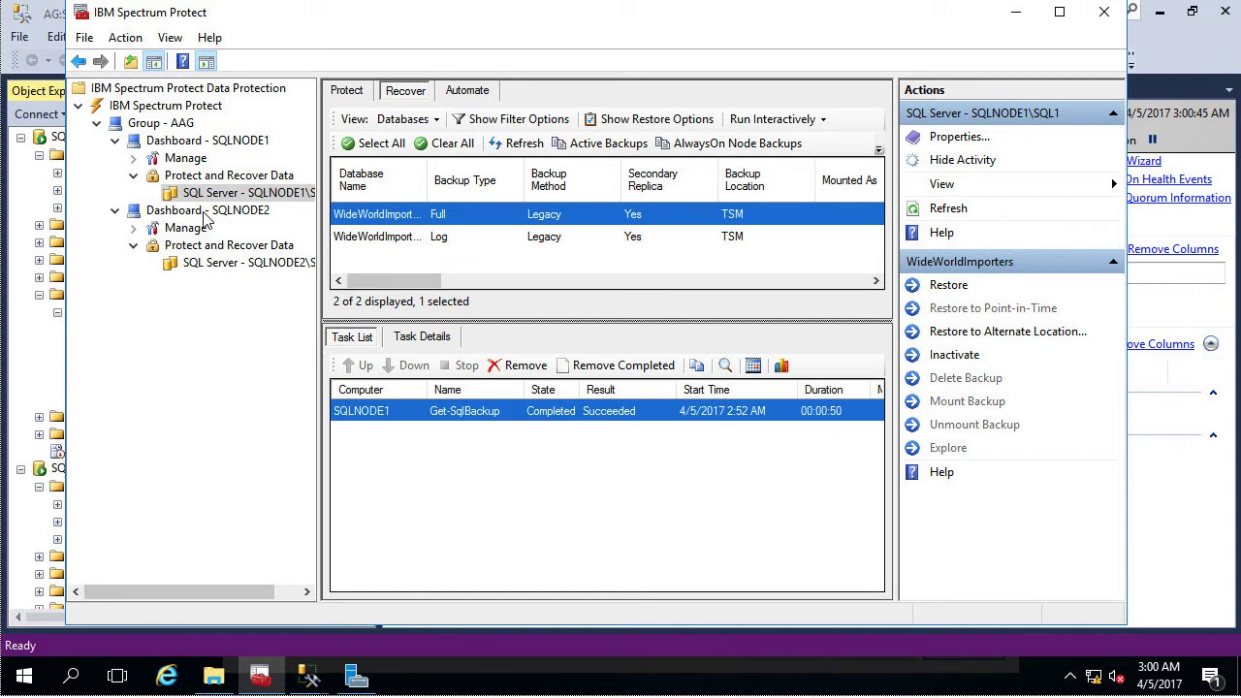
click(223, 263)
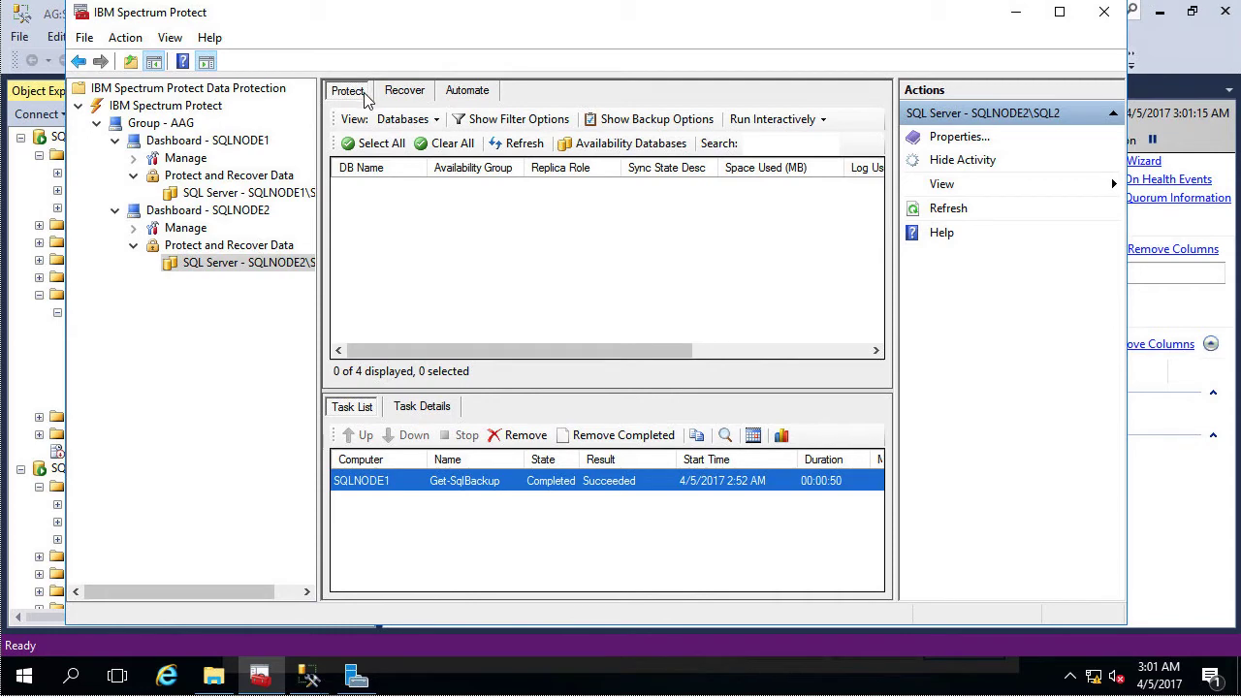
click(506, 145)
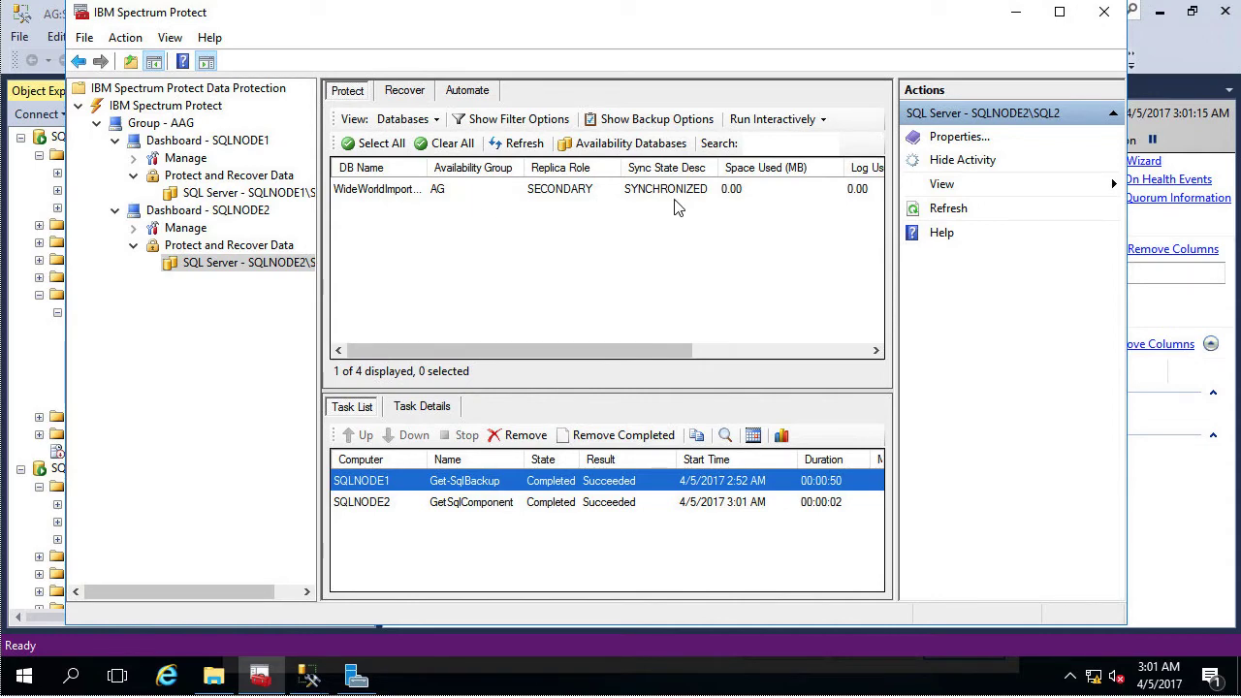
click(623, 194)
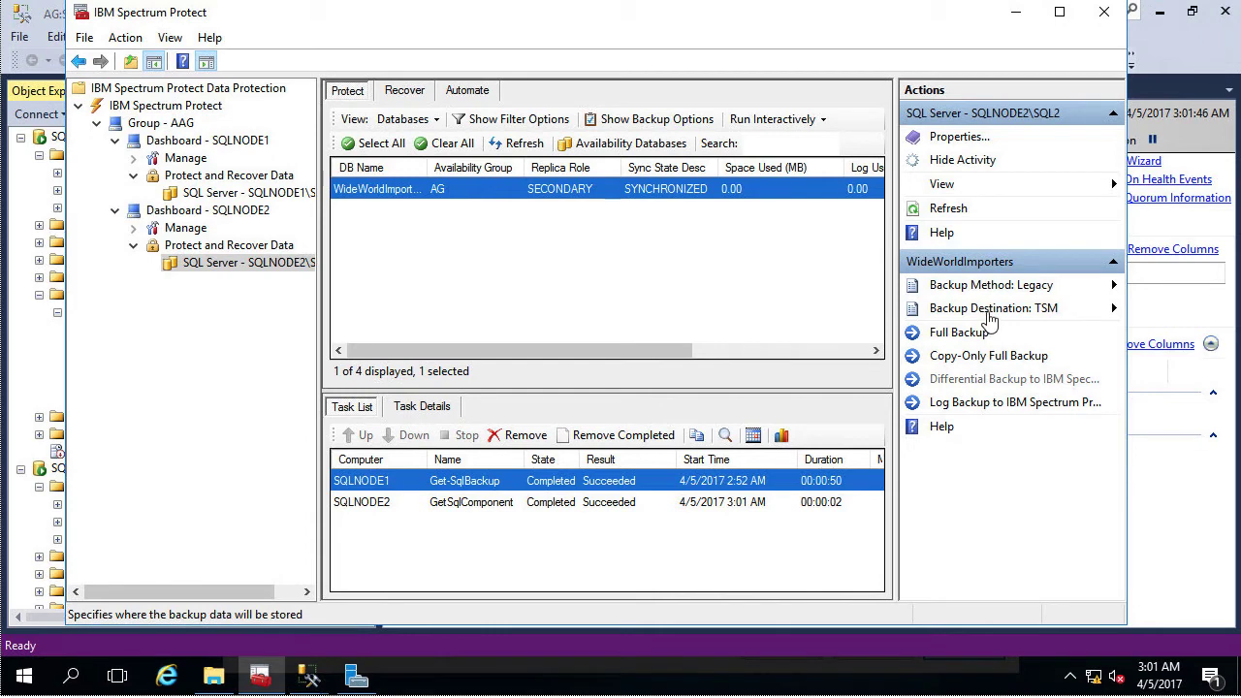
click(975, 333)
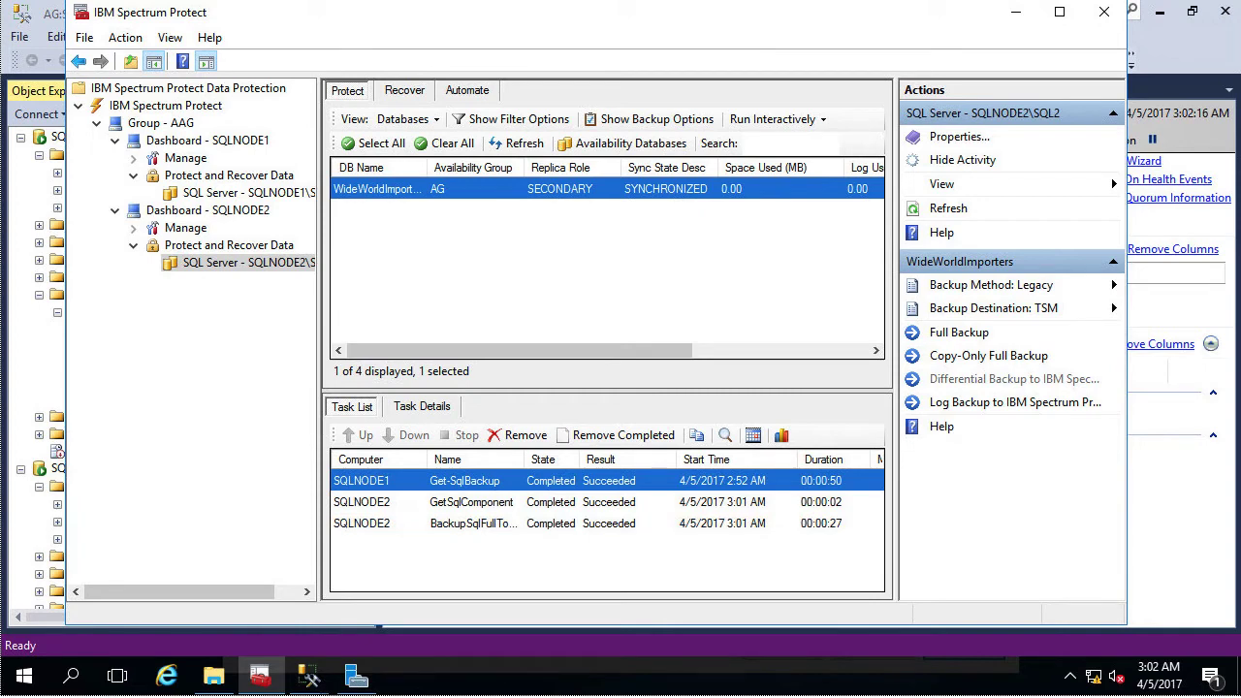
- Switch to SQL Server Management Studio and open the top 200 rows of WideWorldImporters' Application.Cities table on SQLNODE1\SQL1 for editing
mouse_move(308, 684)
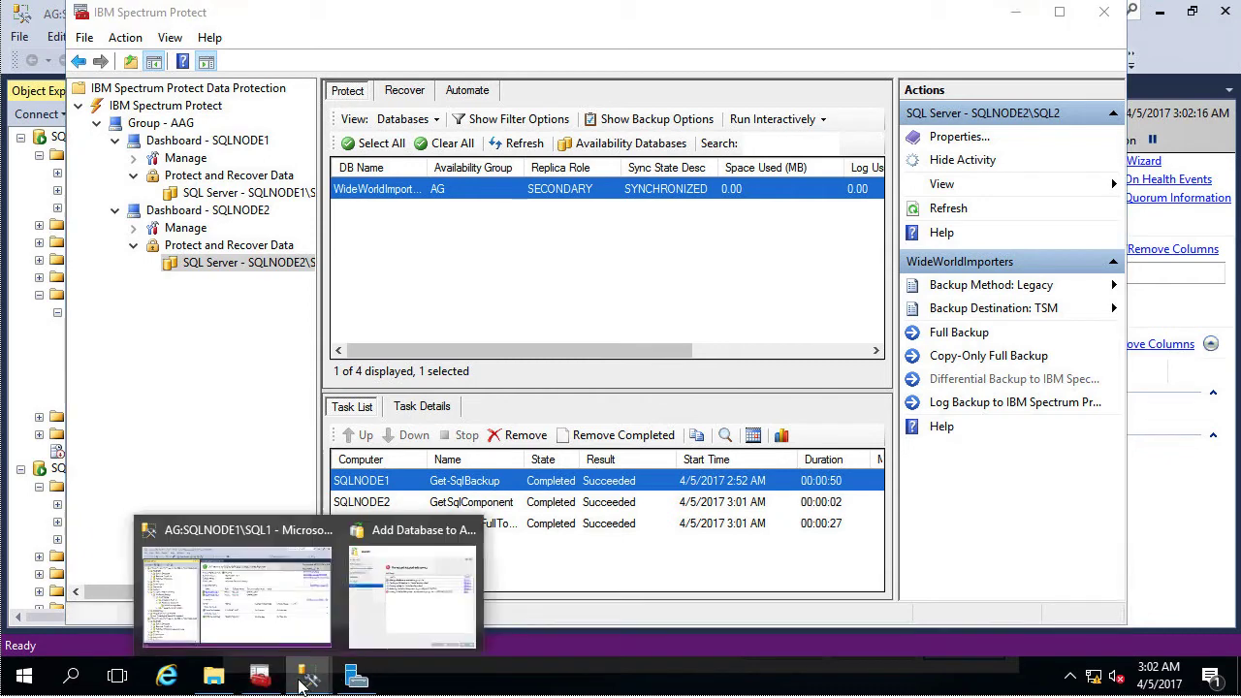
click(229, 593)
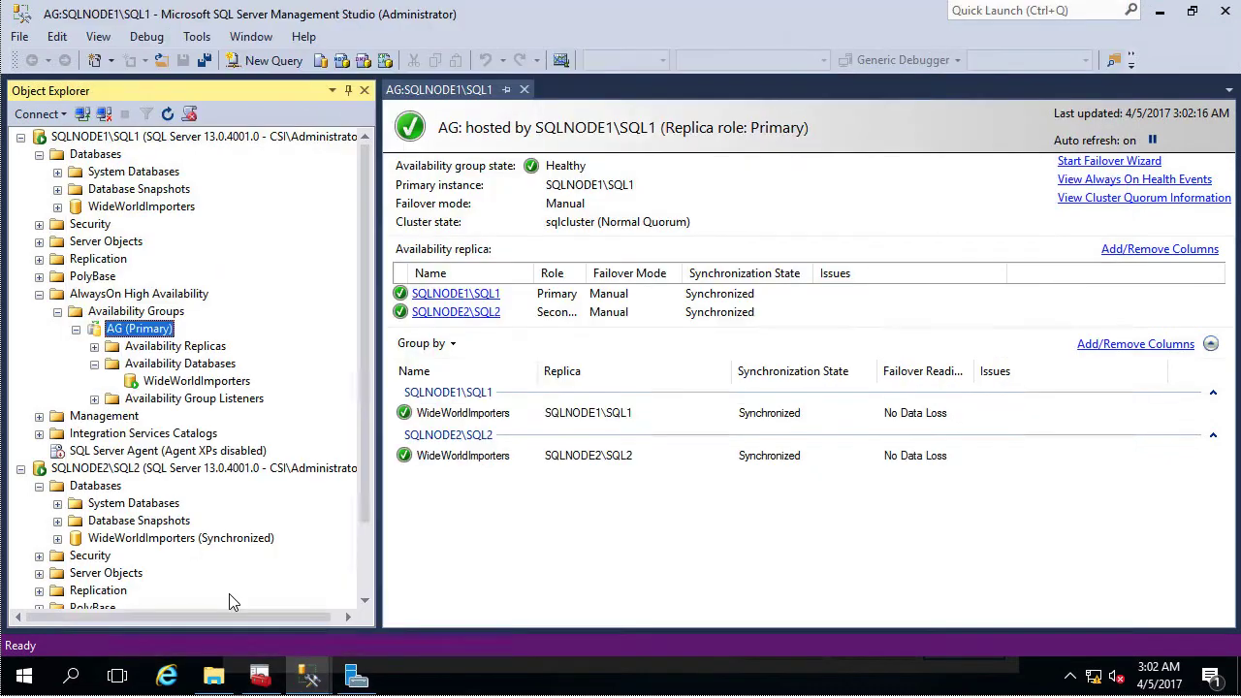
click(142, 206)
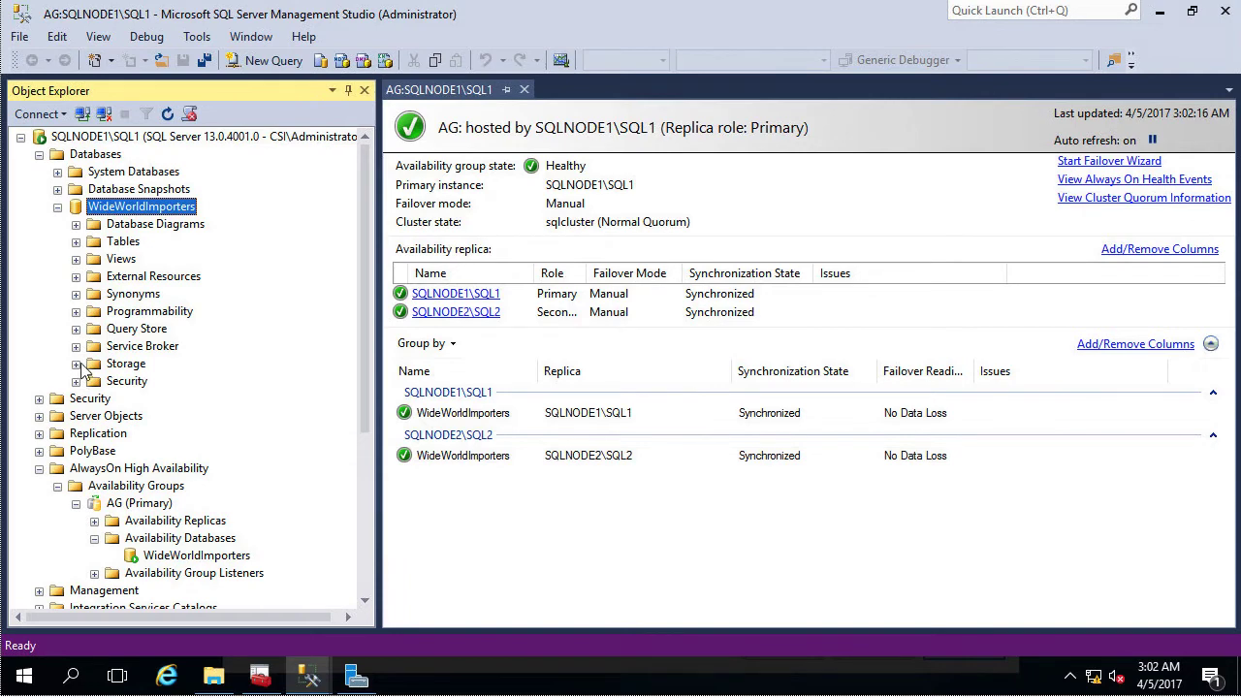
click(76, 241)
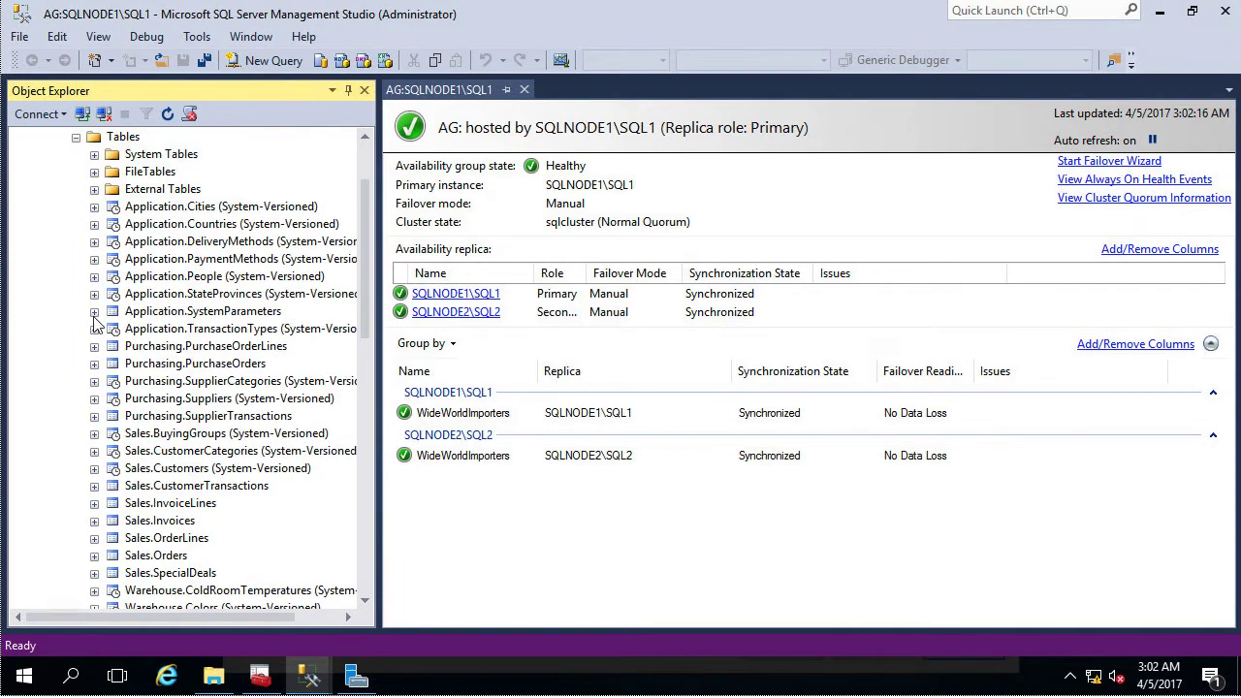
click(184, 209)
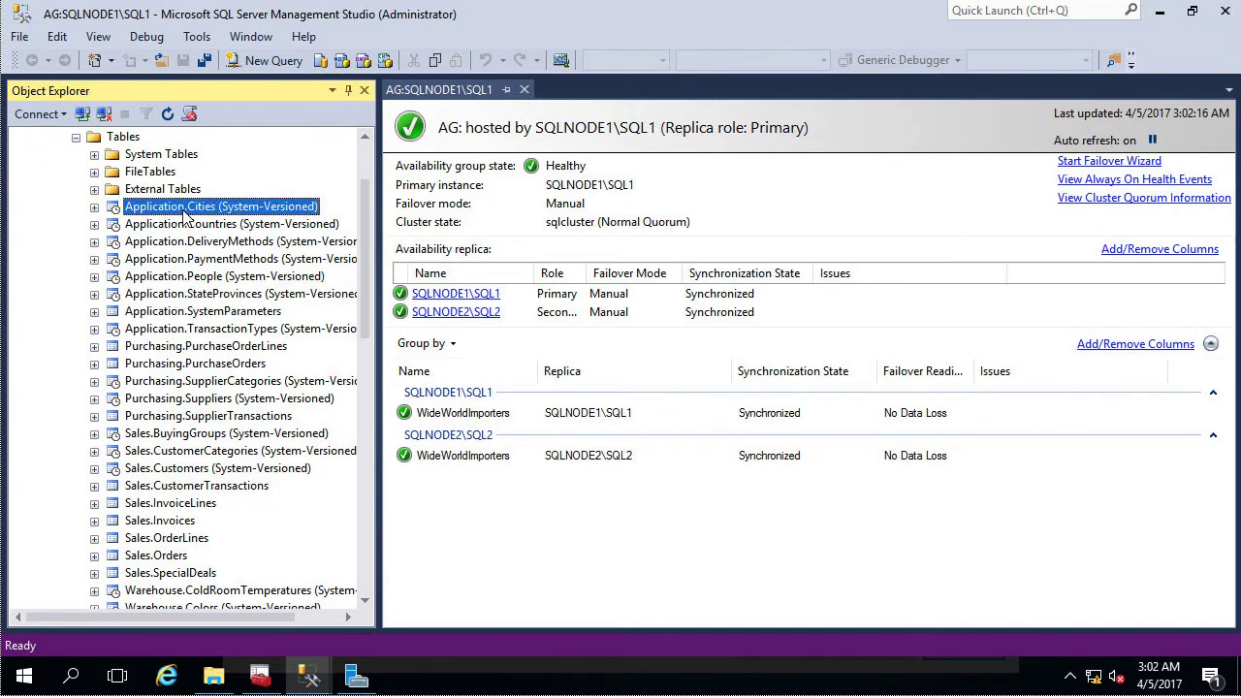
right_click(185, 215)
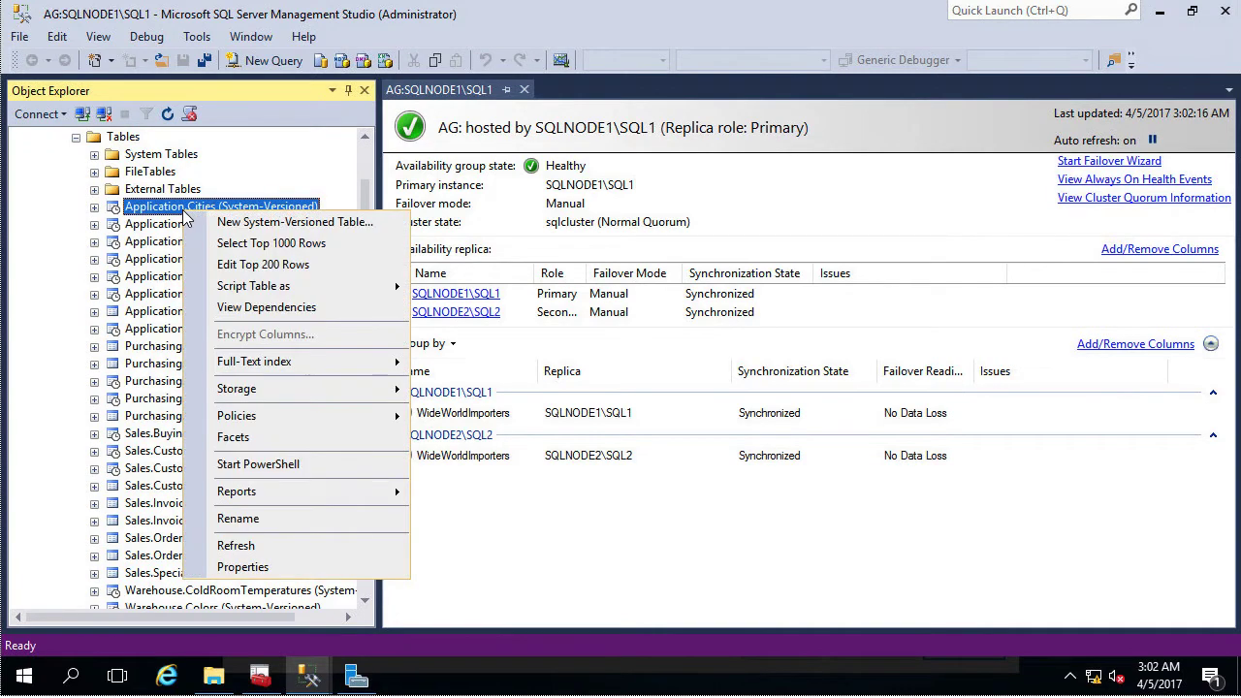
click(224, 261)
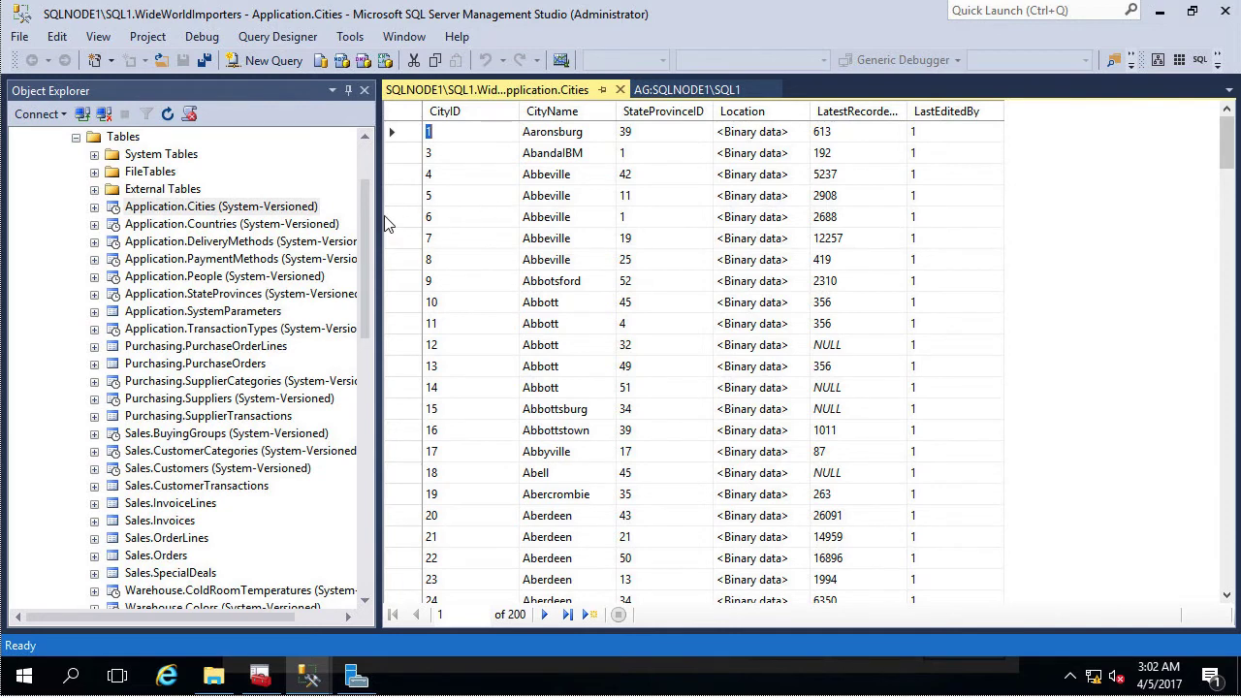
- Change the CityName of the row with CityID 3 to Abanda, then close the table data and collapse the table list
click(593, 155)
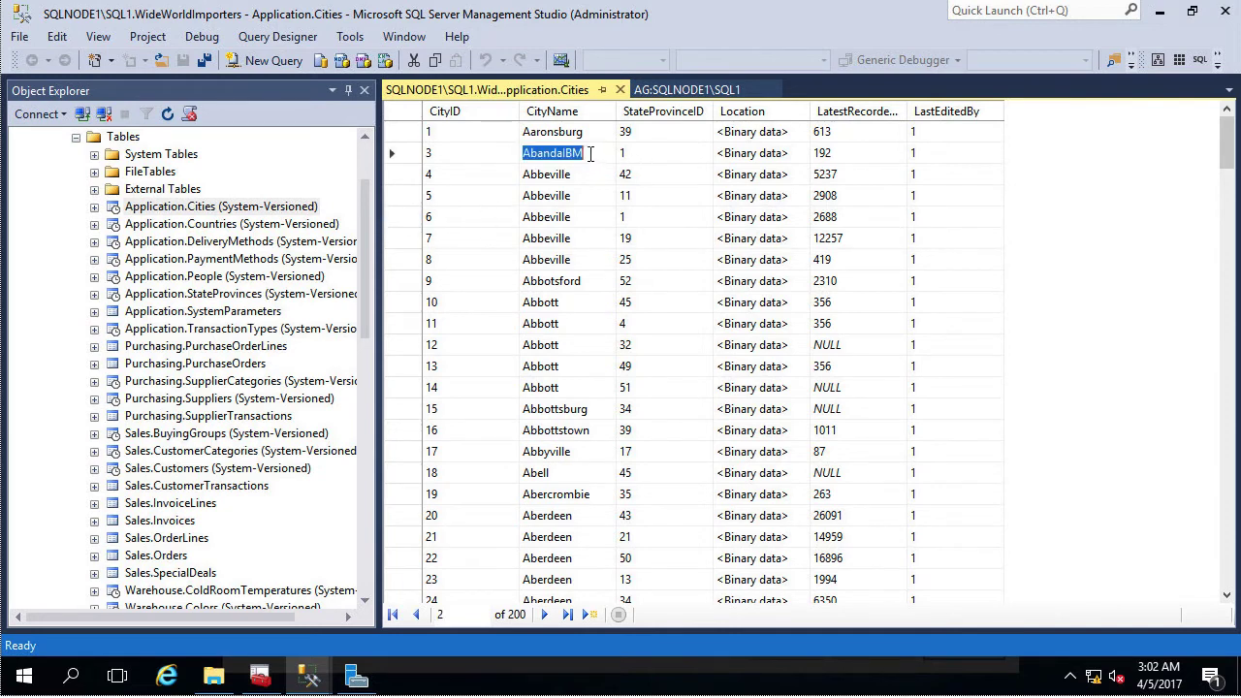
key(Escape)
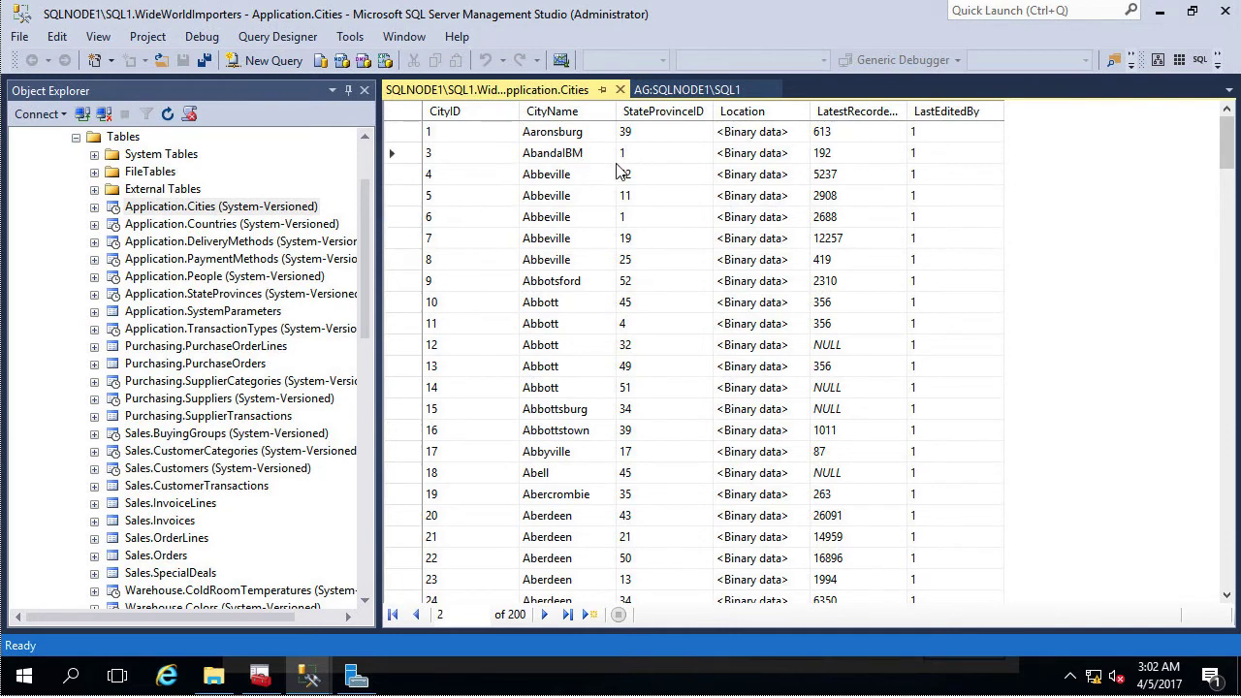
key(BackSpace)
key(BackSpace)
key(BackSpace)
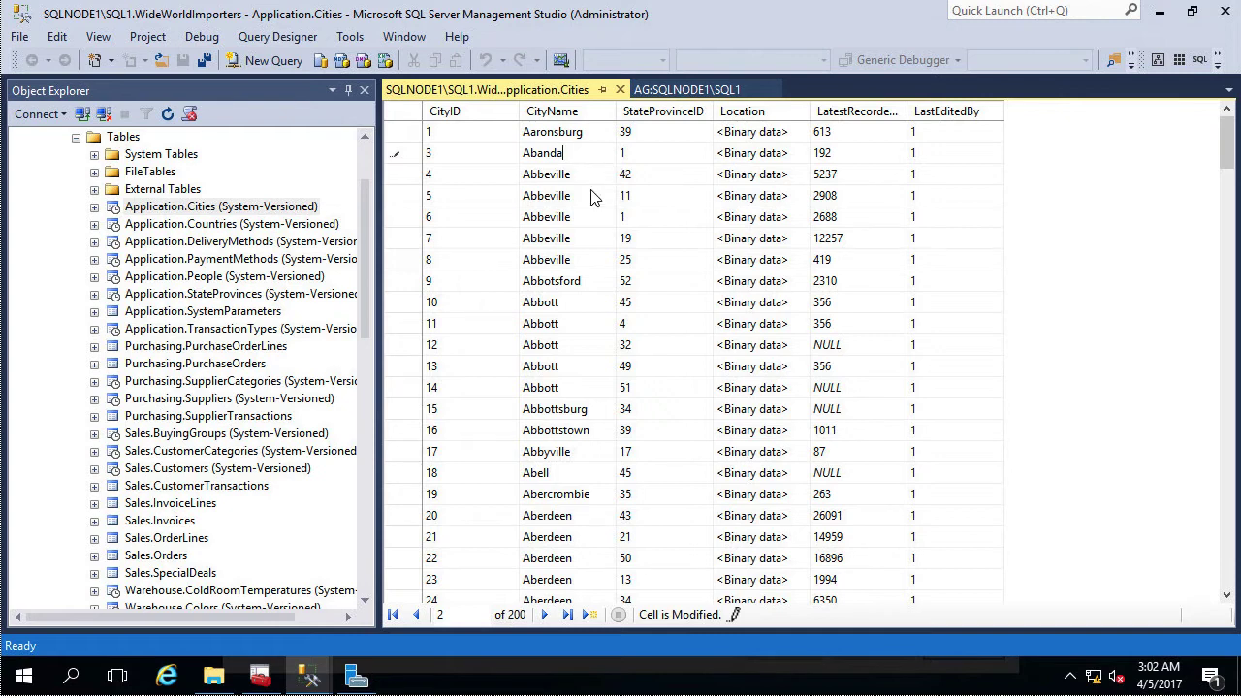
click(543, 195)
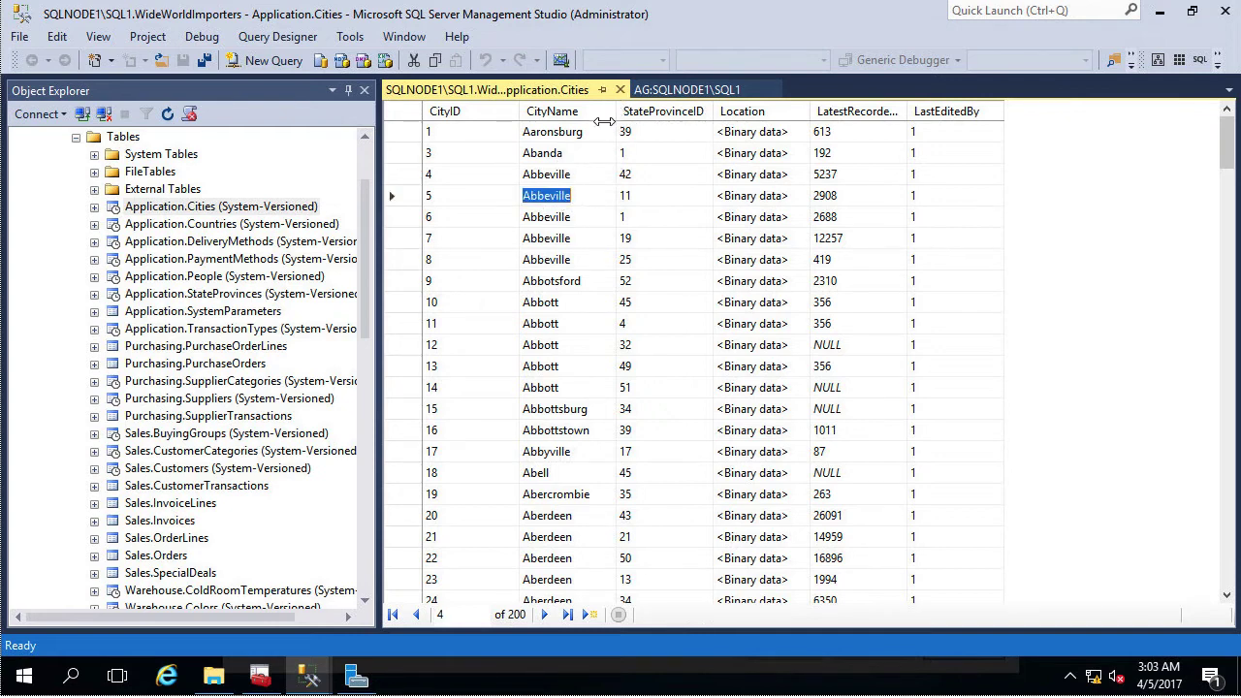
click(621, 89)
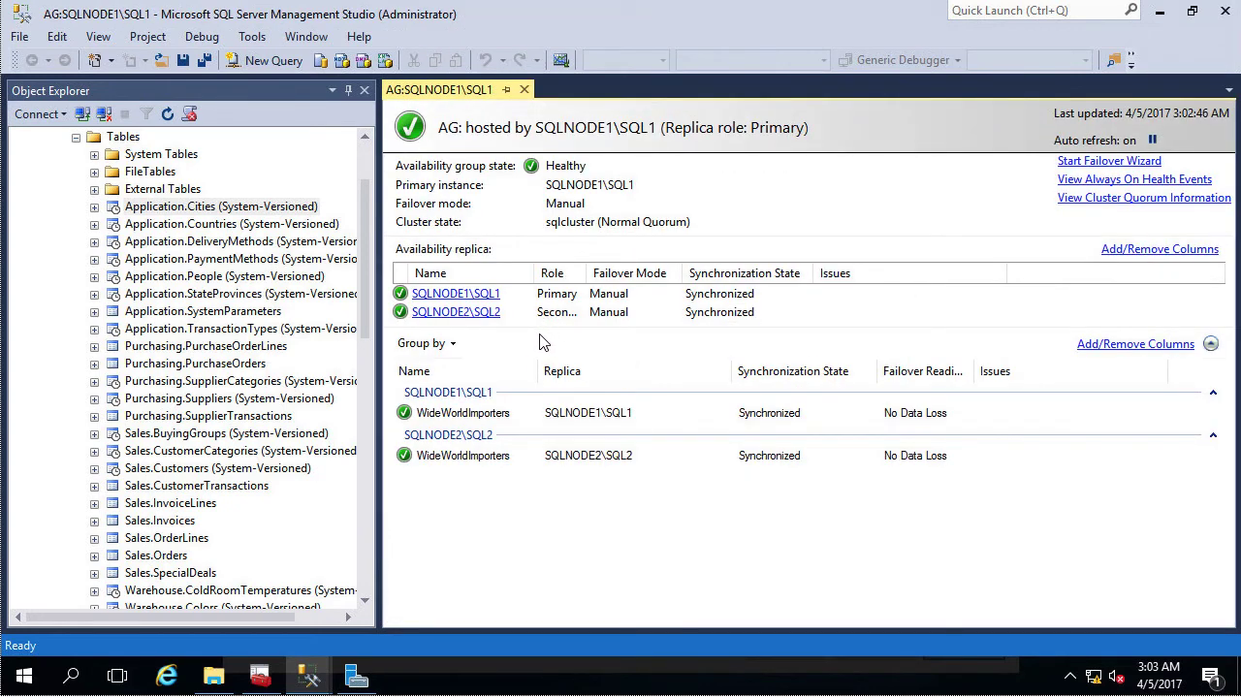
click(75, 136)
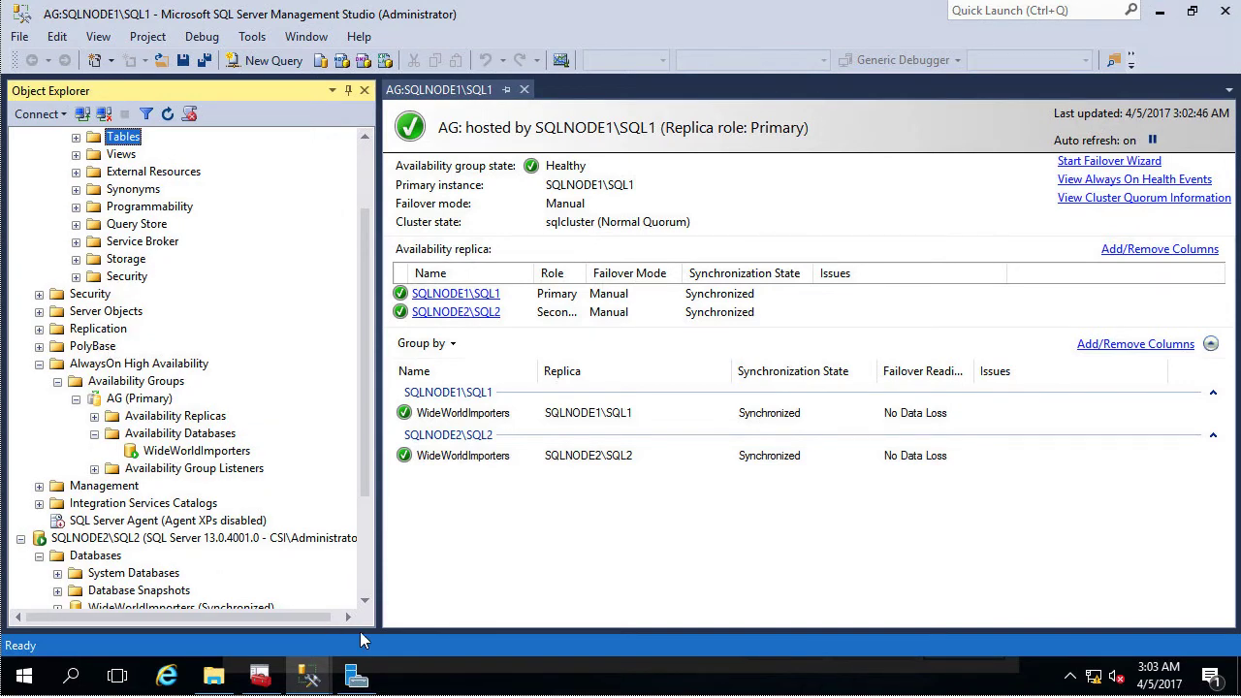
- Switch to IBM Spectrum Protect and run a log backup of WideWorldImporters from the SQLNODE2\SQL2 replica
mouse_move(347, 677)
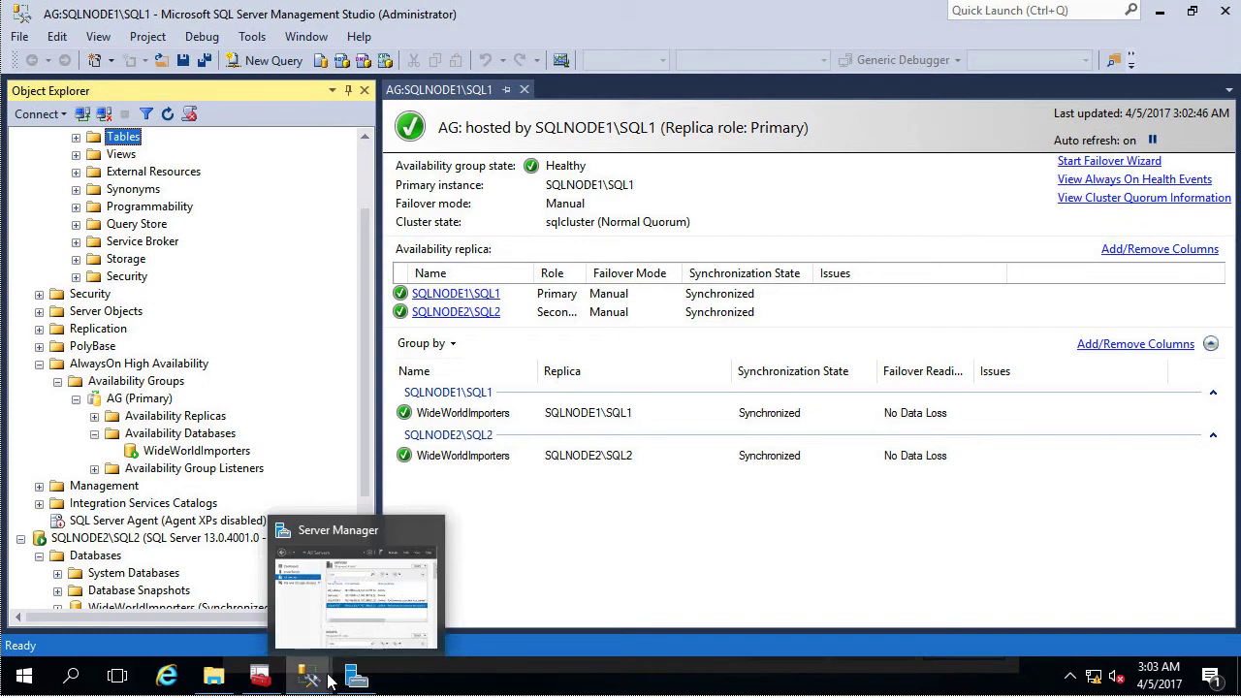
click(262, 677)
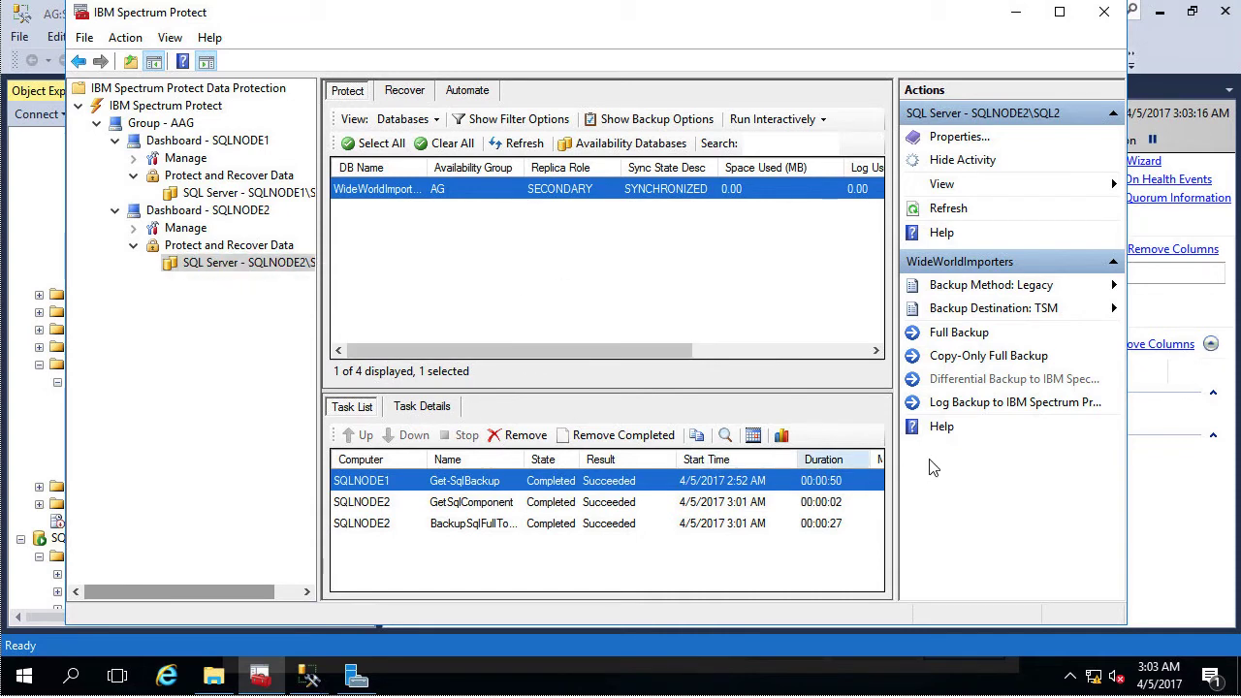
click(966, 407)
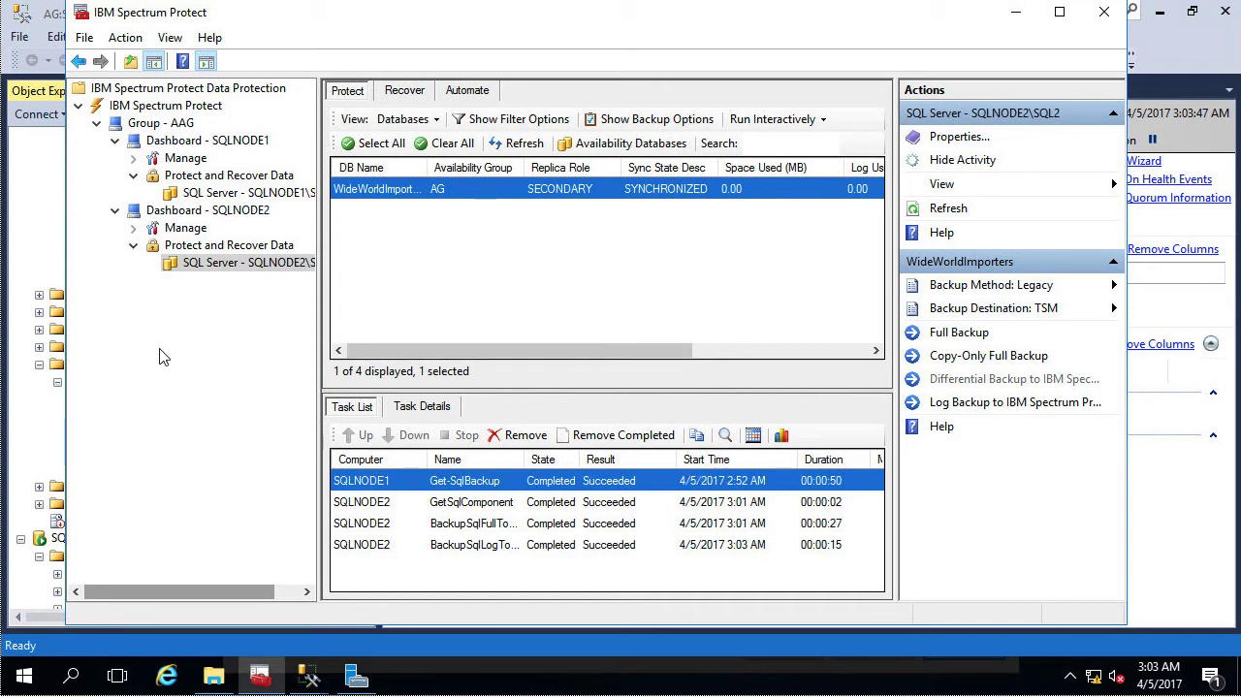
- In SQL Server Management Studio, remove WideWorldImporters from the AG availability group on SQLNODE1\SQL1 and refresh that instance's databases
click(39, 426)
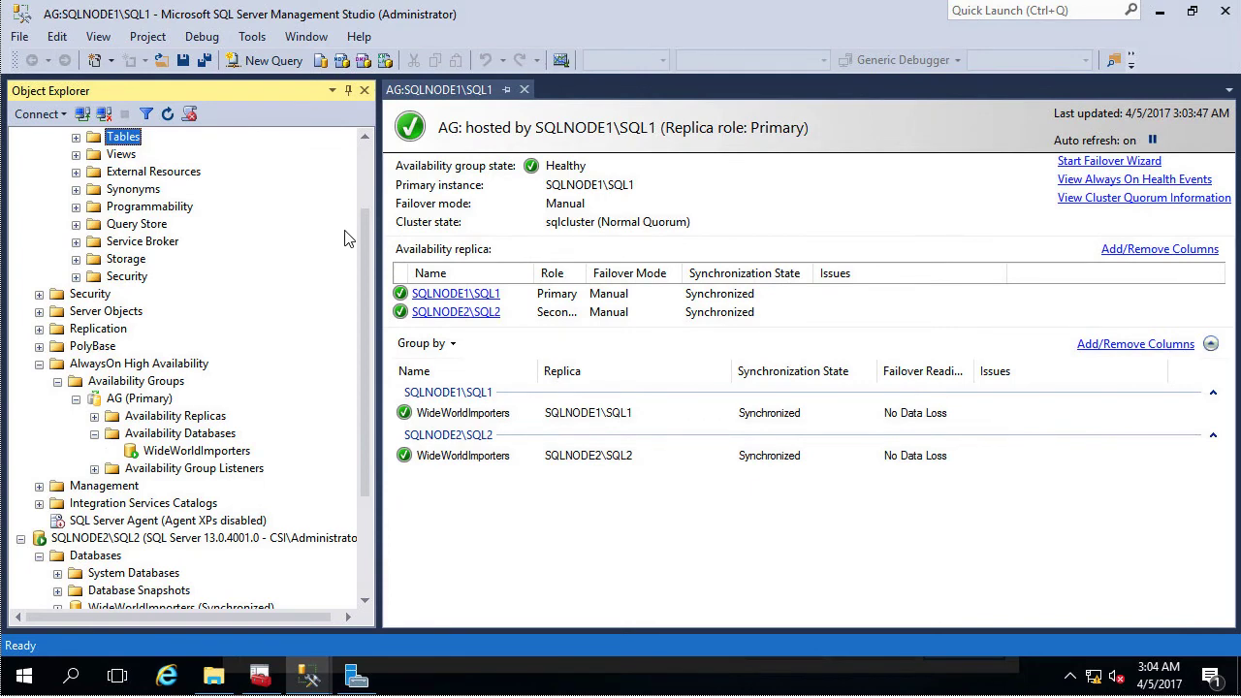
drag(362, 213, 364, 136)
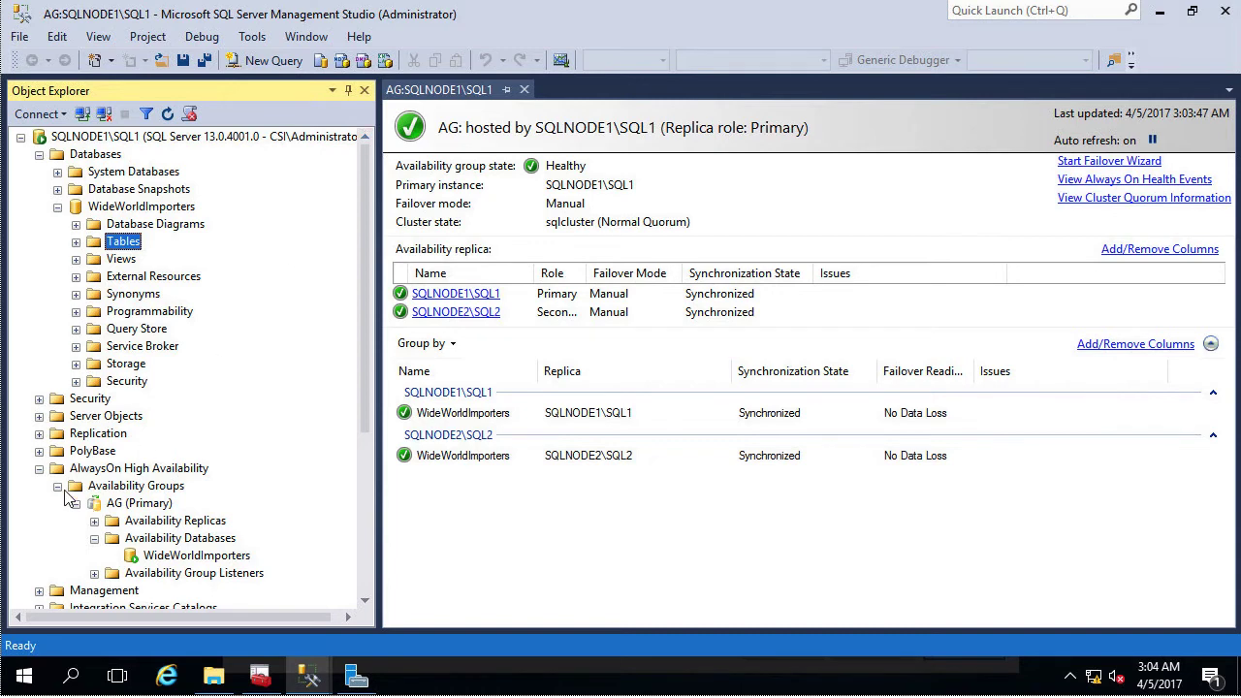
click(145, 559)
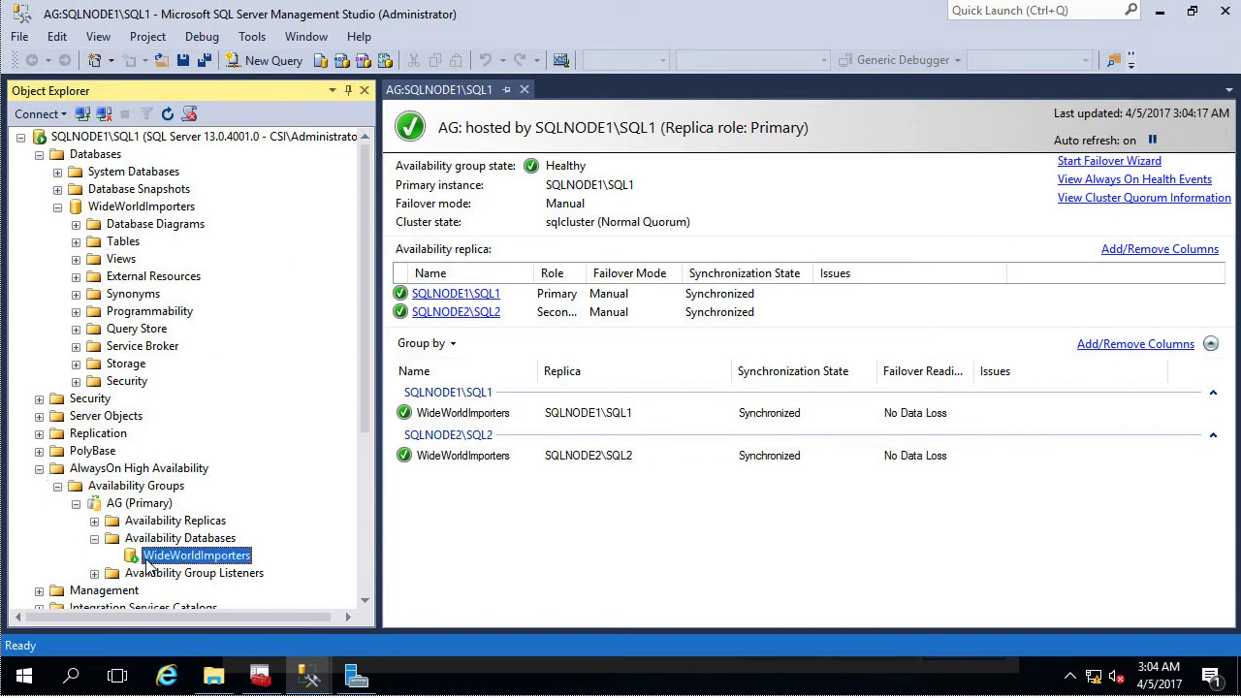
right_click(148, 562)
click(388, 558)
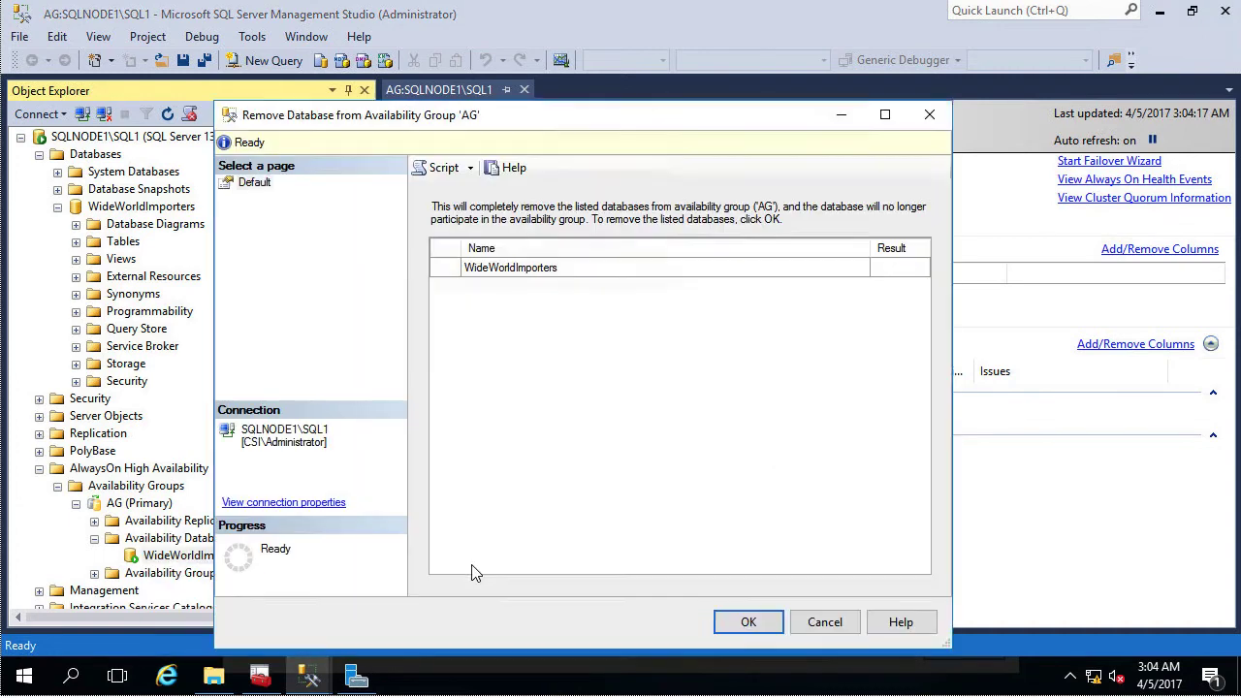
click(751, 623)
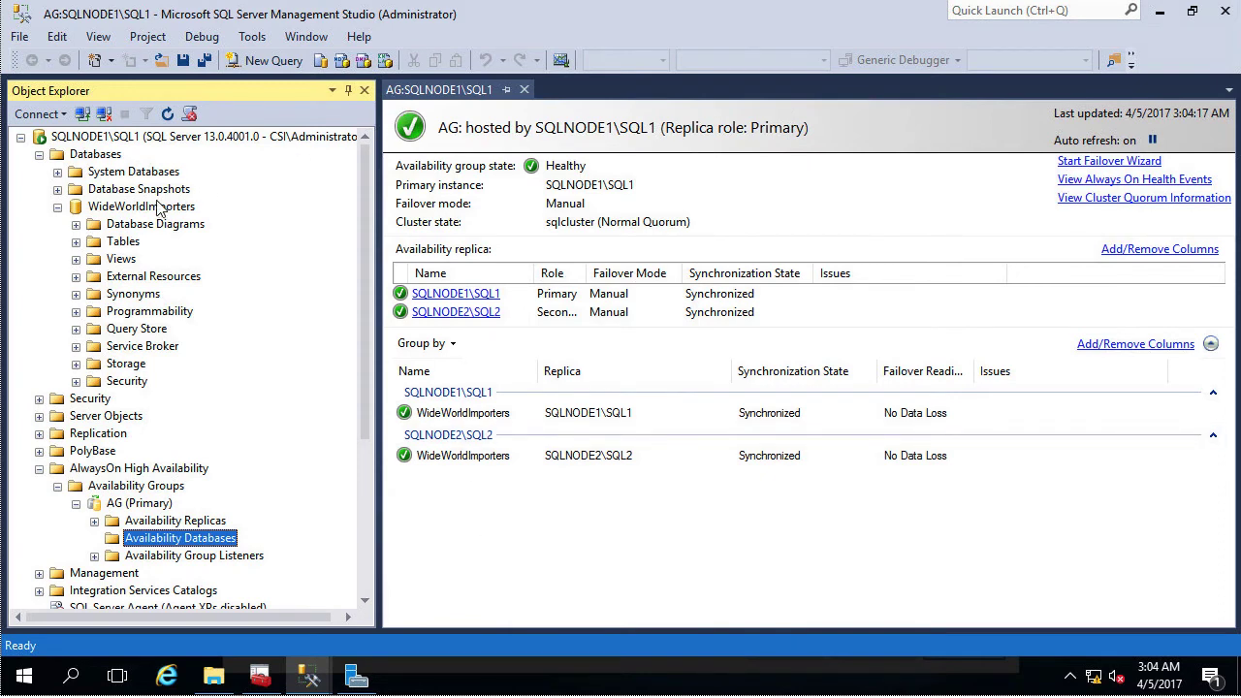
click(107, 157)
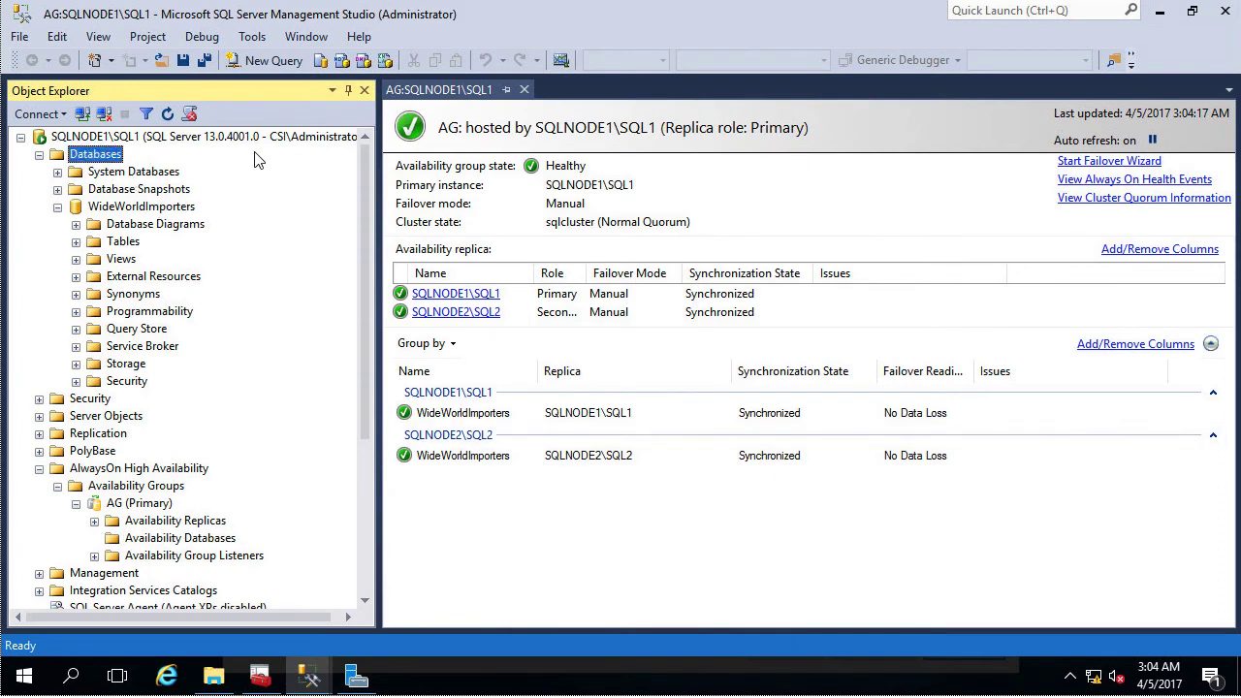
click(168, 114)
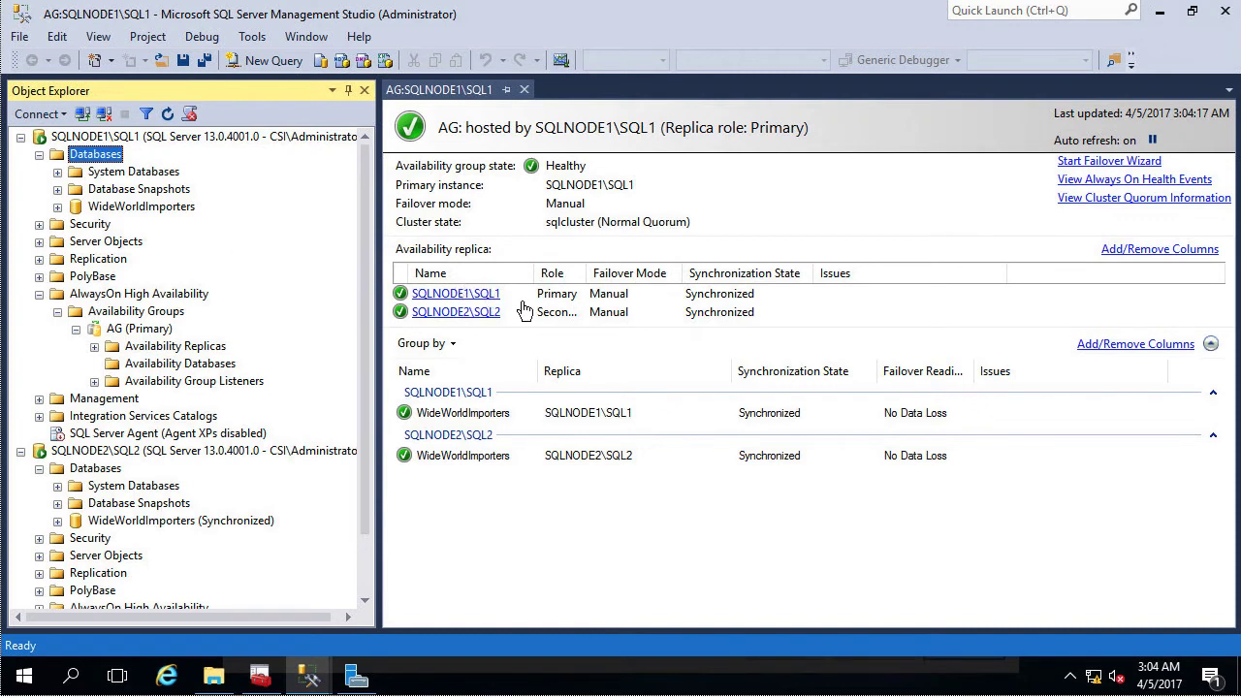
- Delete the WideWorldImporters database from SQLNODE1\SQL1 with existing connections closed, and refresh that instance's databases
click(167, 207)
right_click(162, 214)
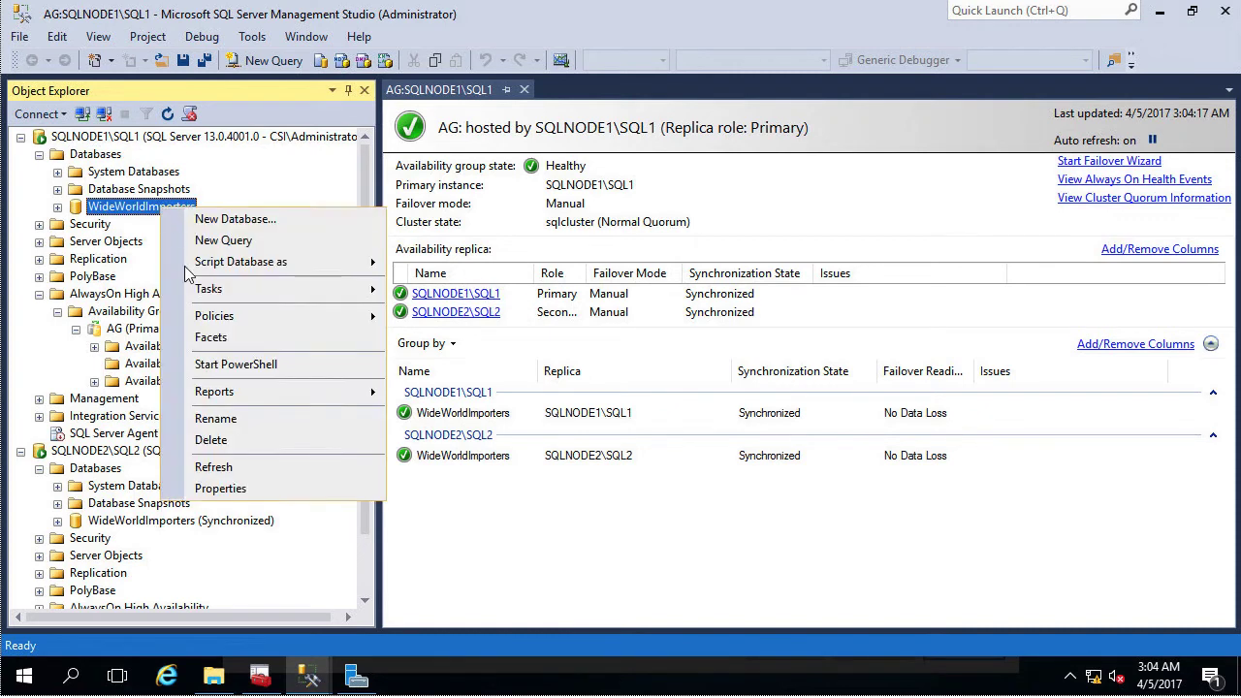
click(211, 440)
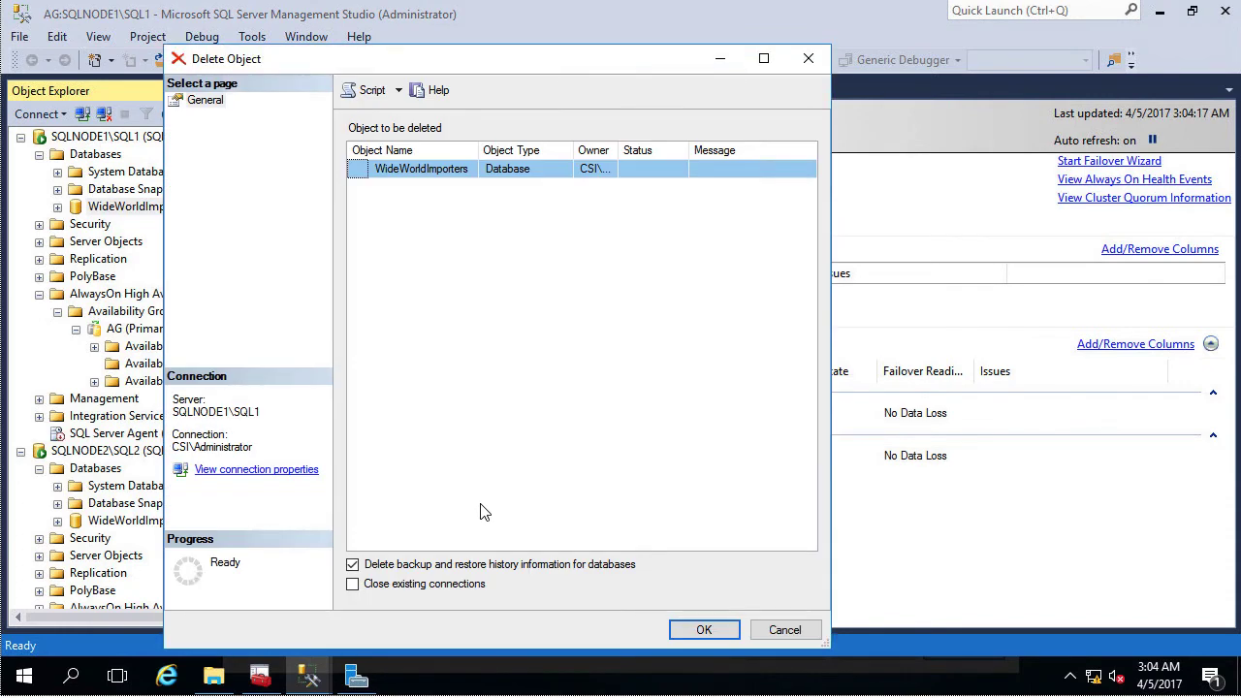
click(713, 632)
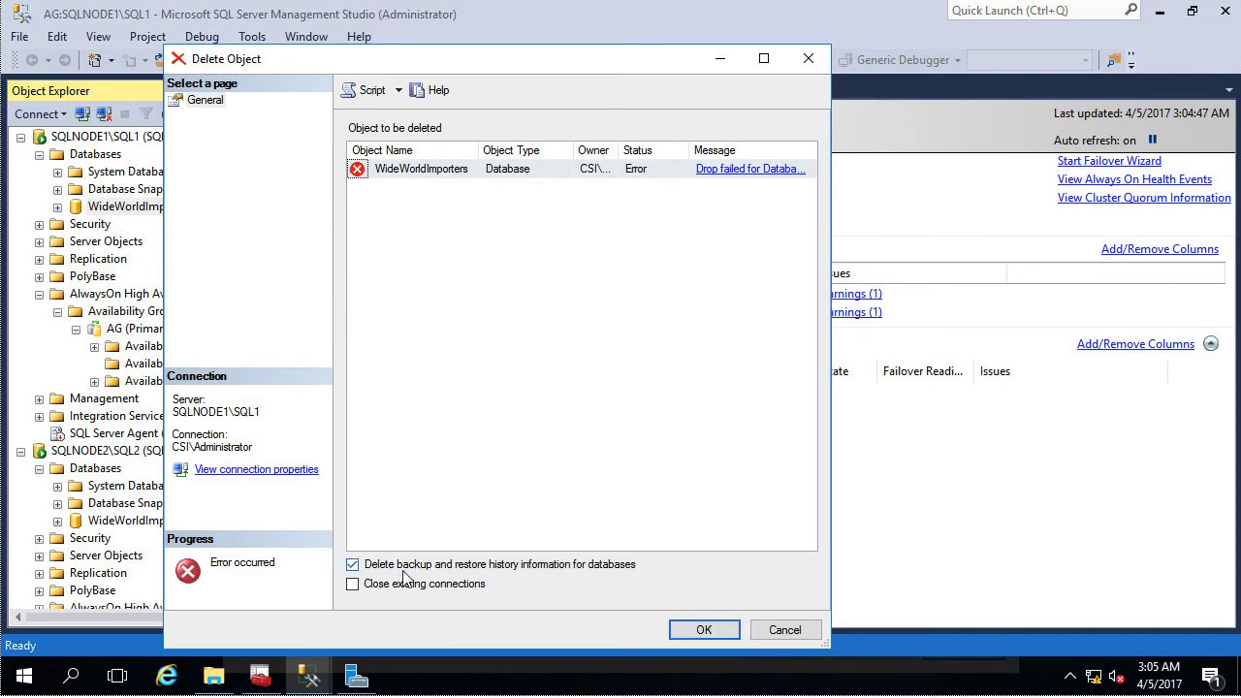
click(353, 585)
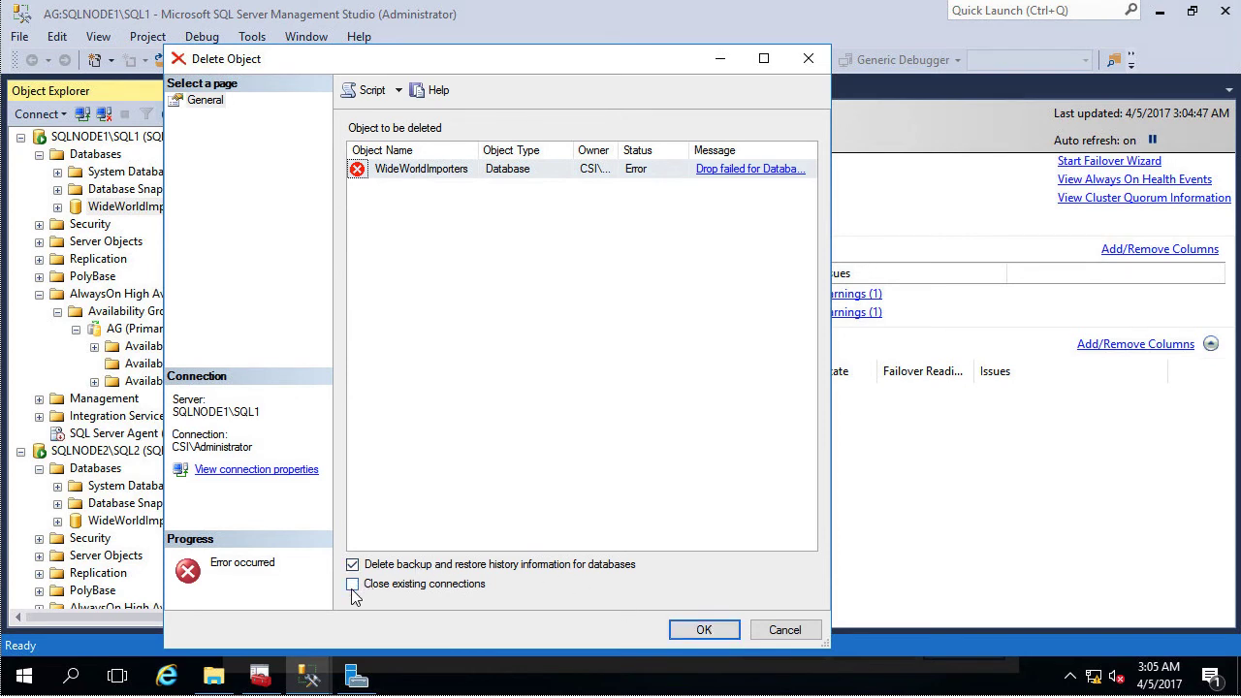
click(704, 630)
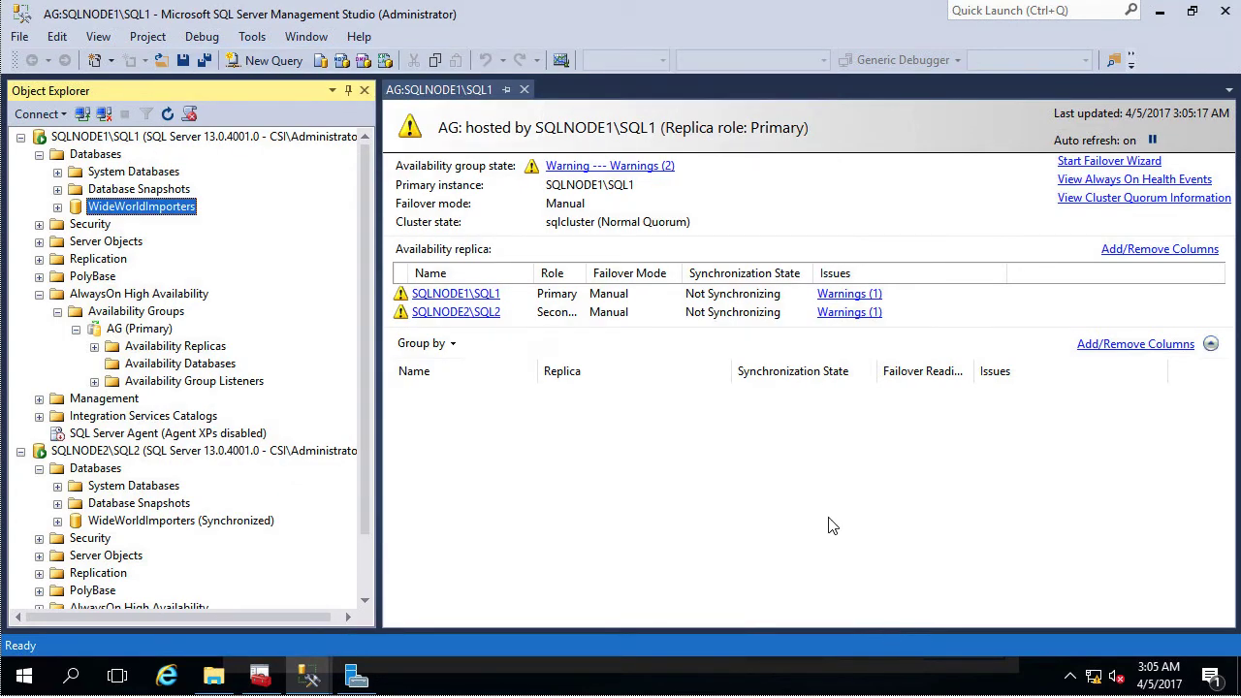
click(169, 116)
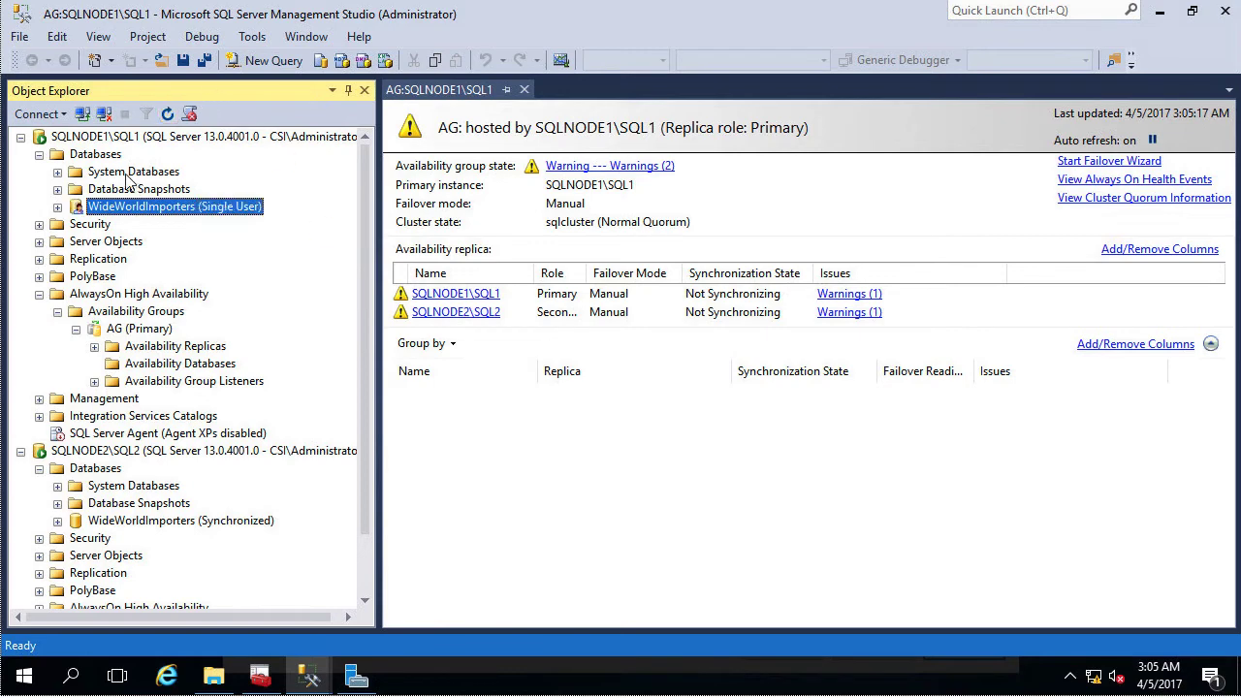
click(96, 155)
click(168, 114)
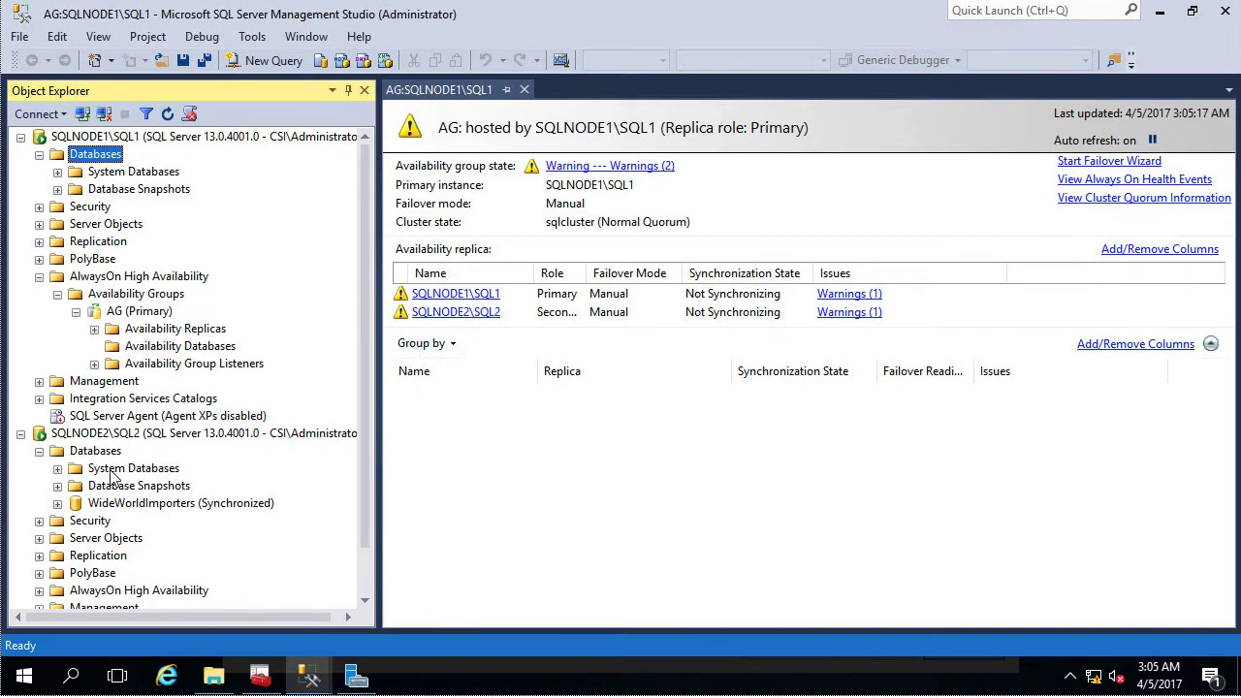
- Refresh the SQLNODE2\SQL2 instance and delete its WideWorldImporters database
click(120, 435)
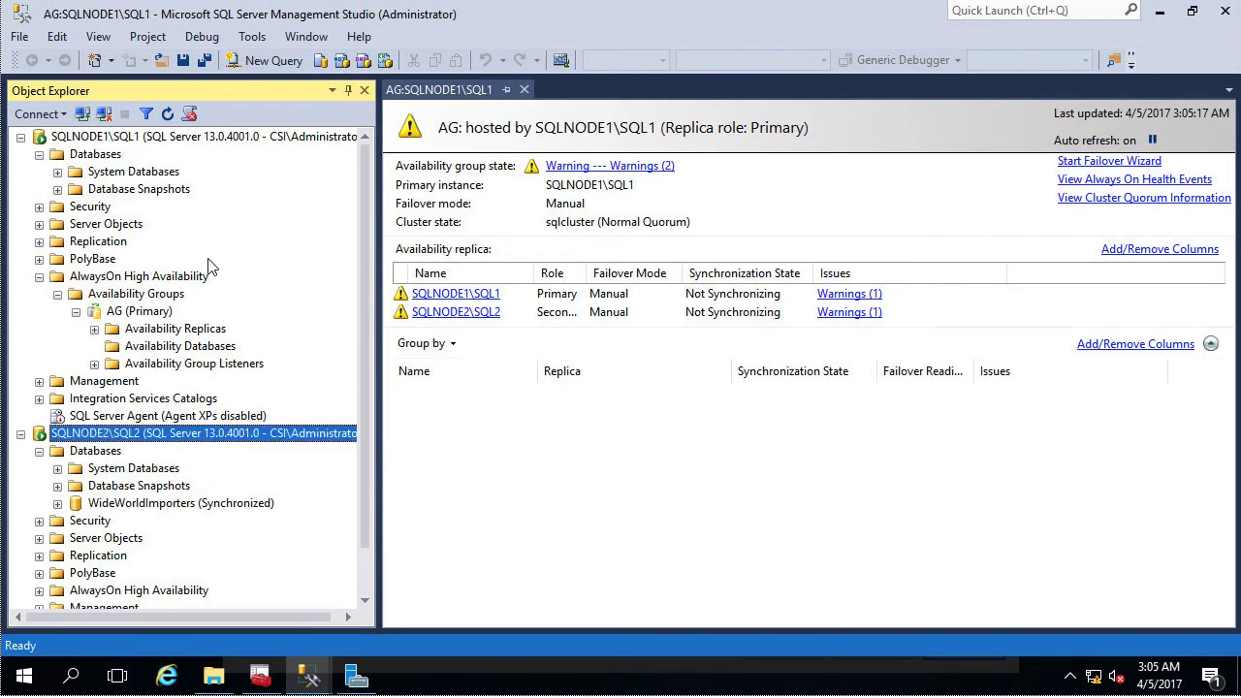
click(167, 113)
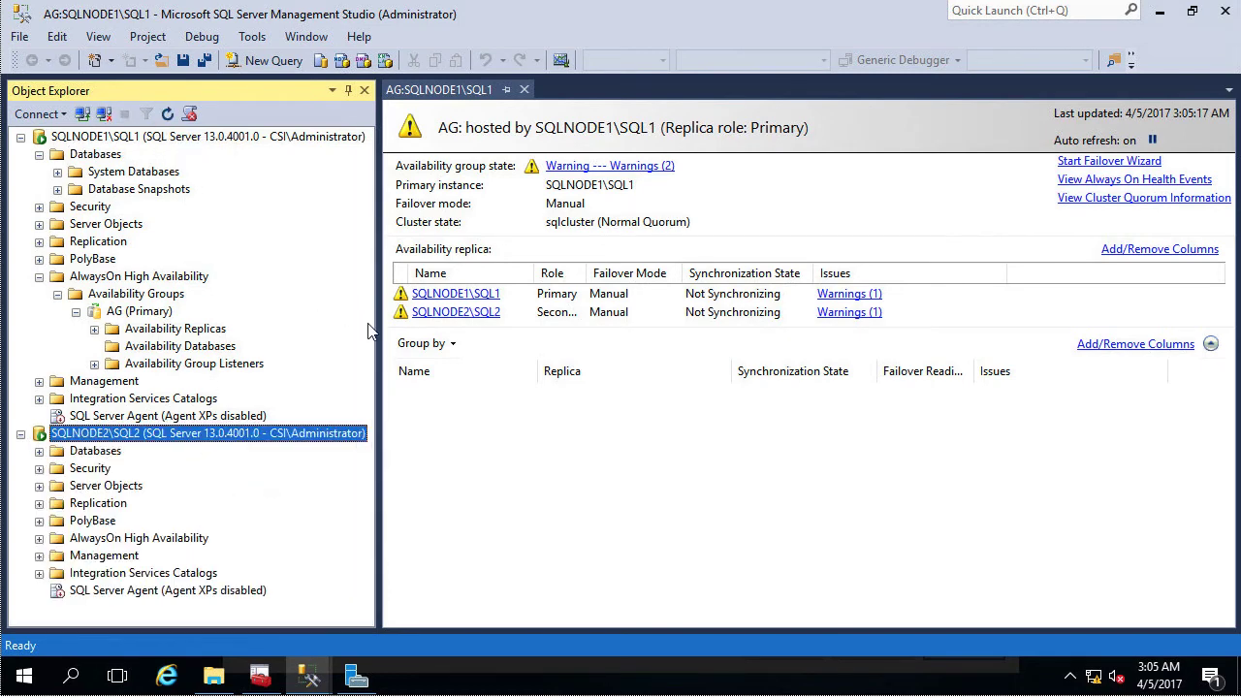
click(41, 452)
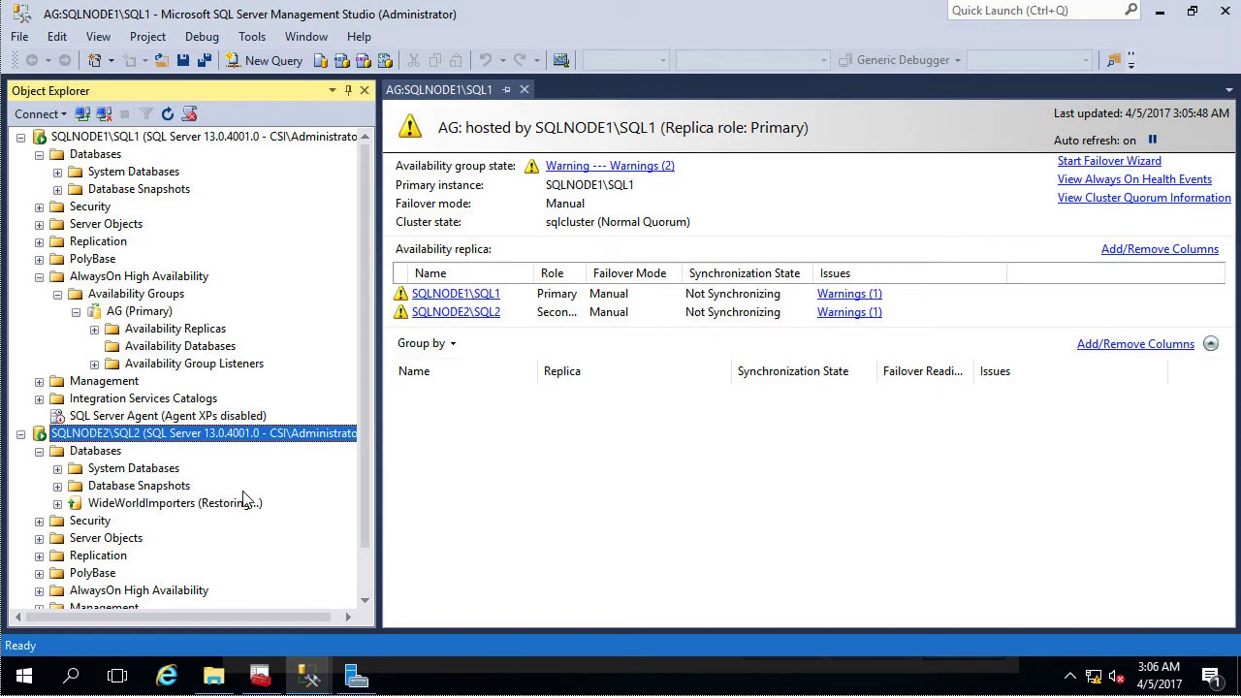
click(190, 510)
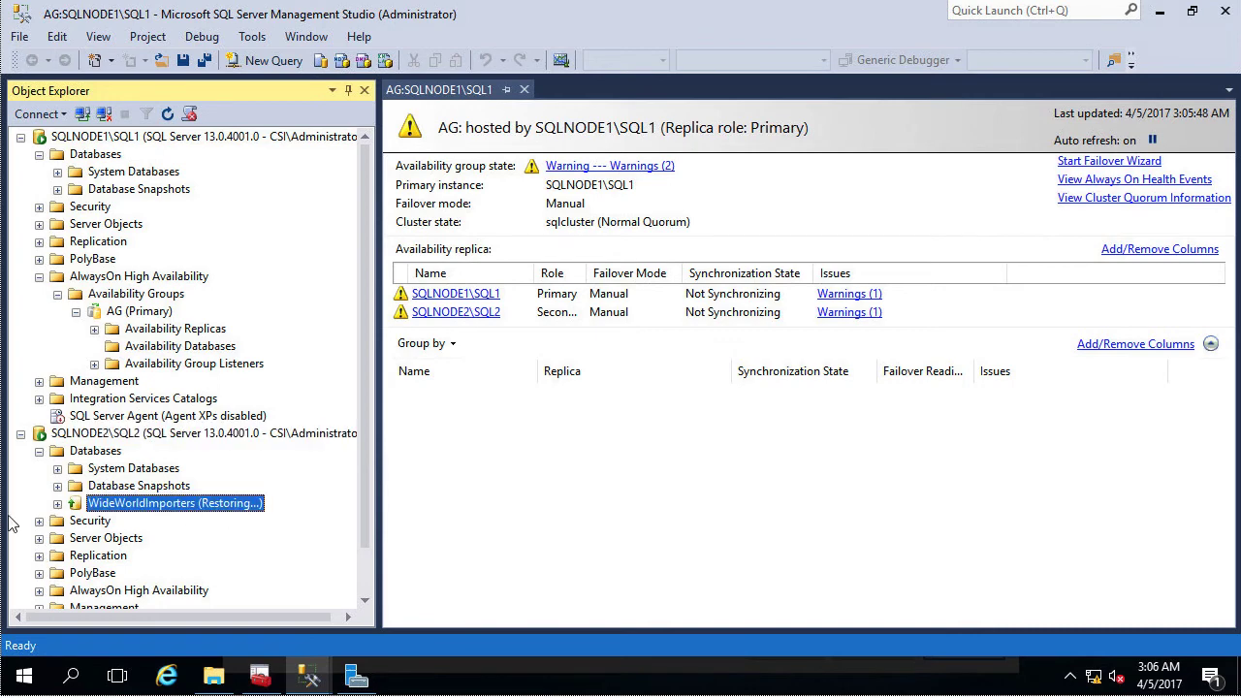
right_click(151, 511)
click(213, 587)
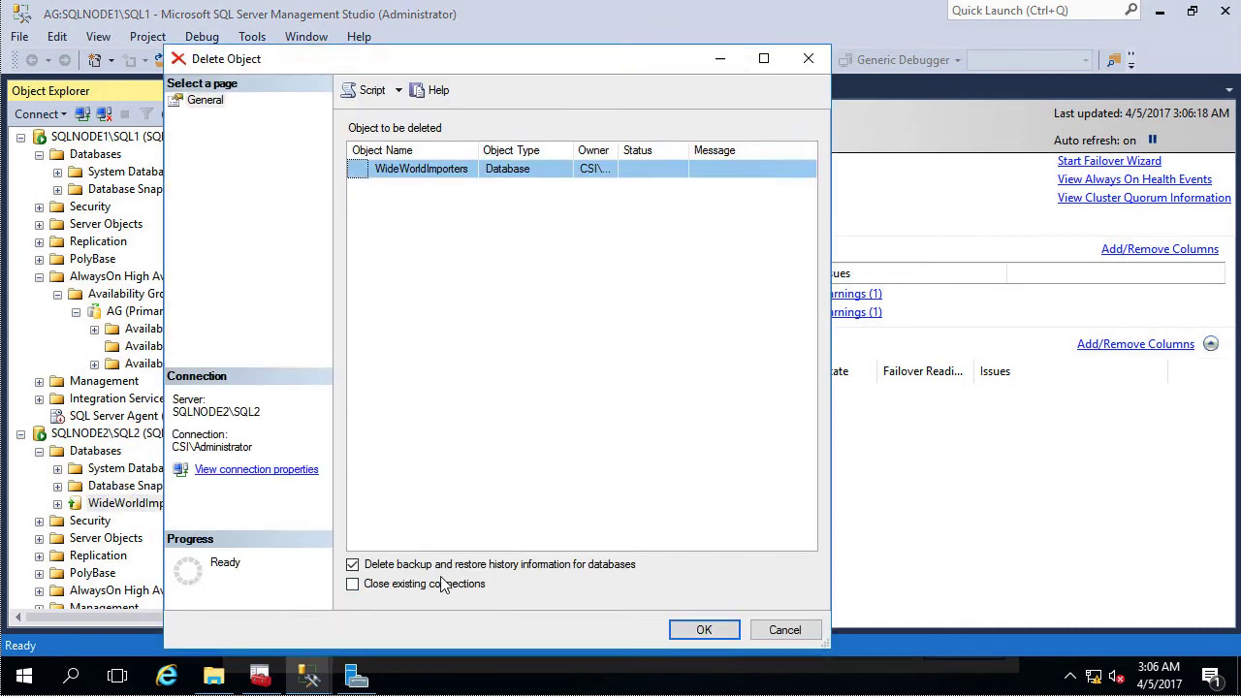
click(704, 629)
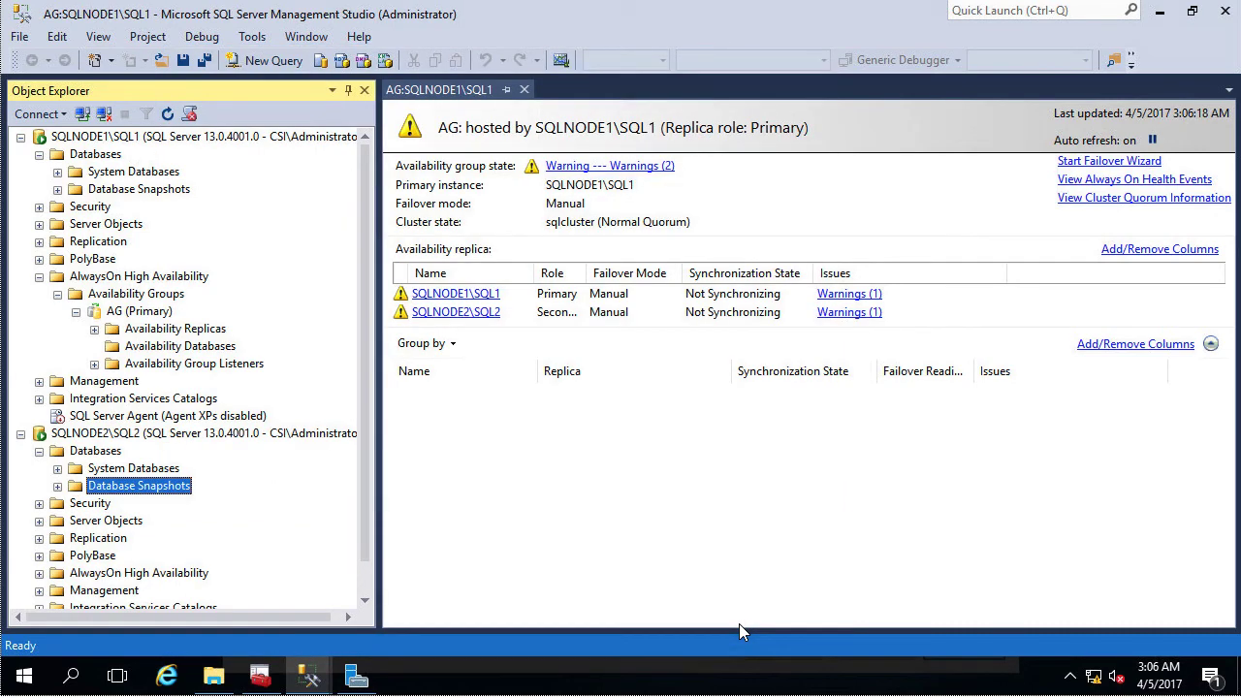
- Switch to IBM Spectrum Protect, refresh the recoverable backups for SQLNODE1\SQL1, and remove the completed tasks from the task list
click(260, 677)
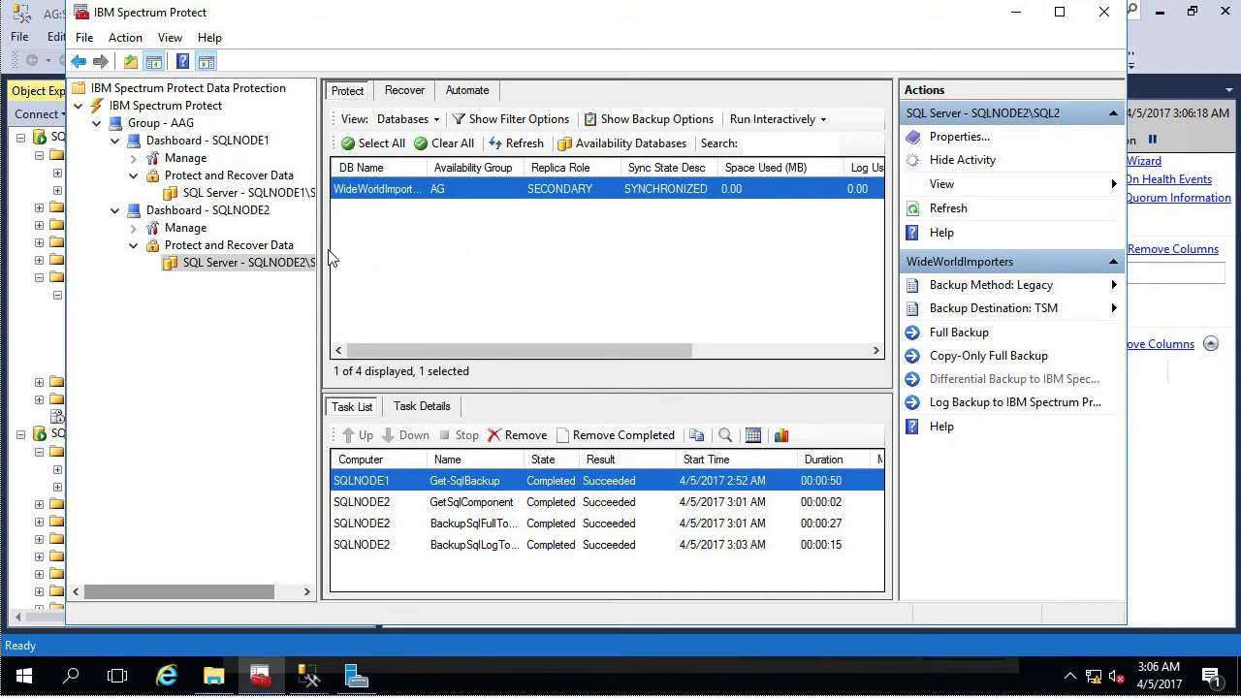
click(234, 193)
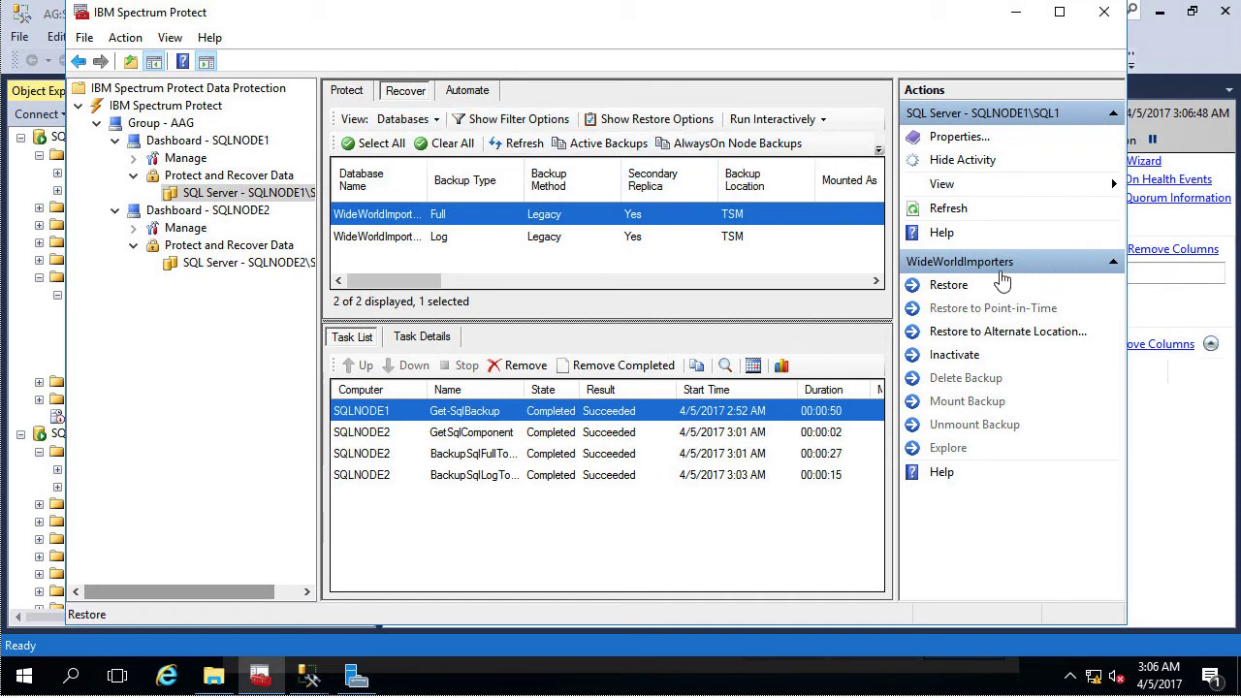
click(972, 219)
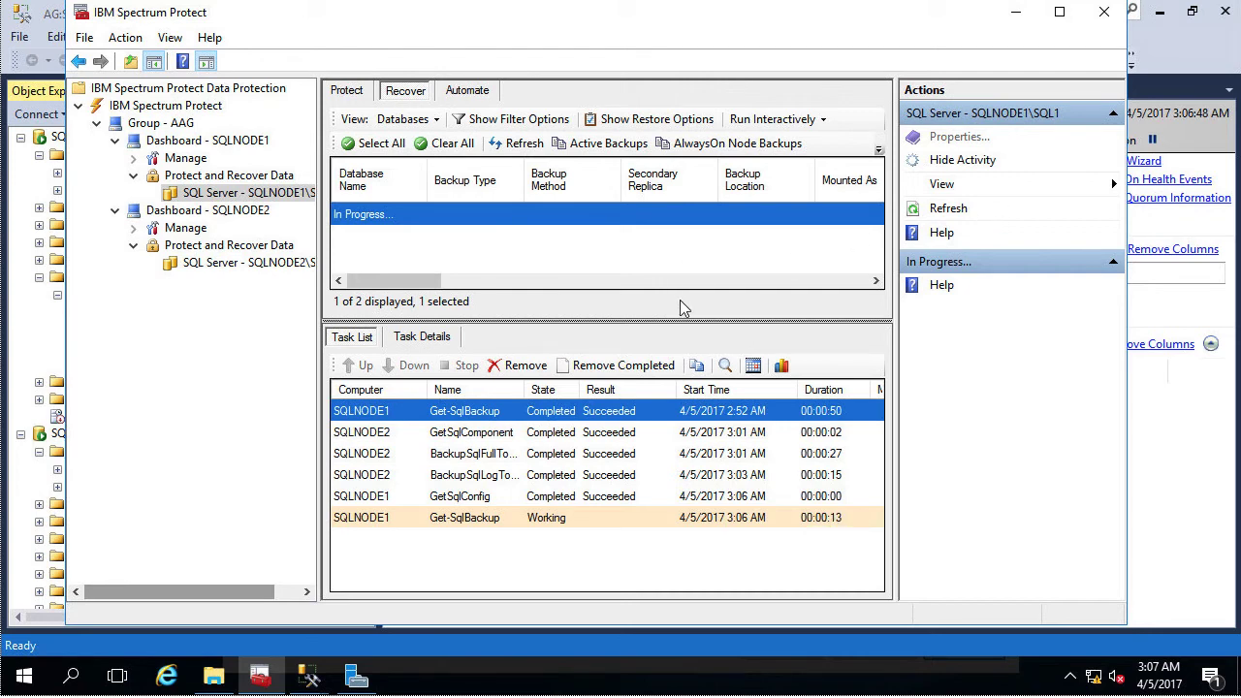
click(628, 368)
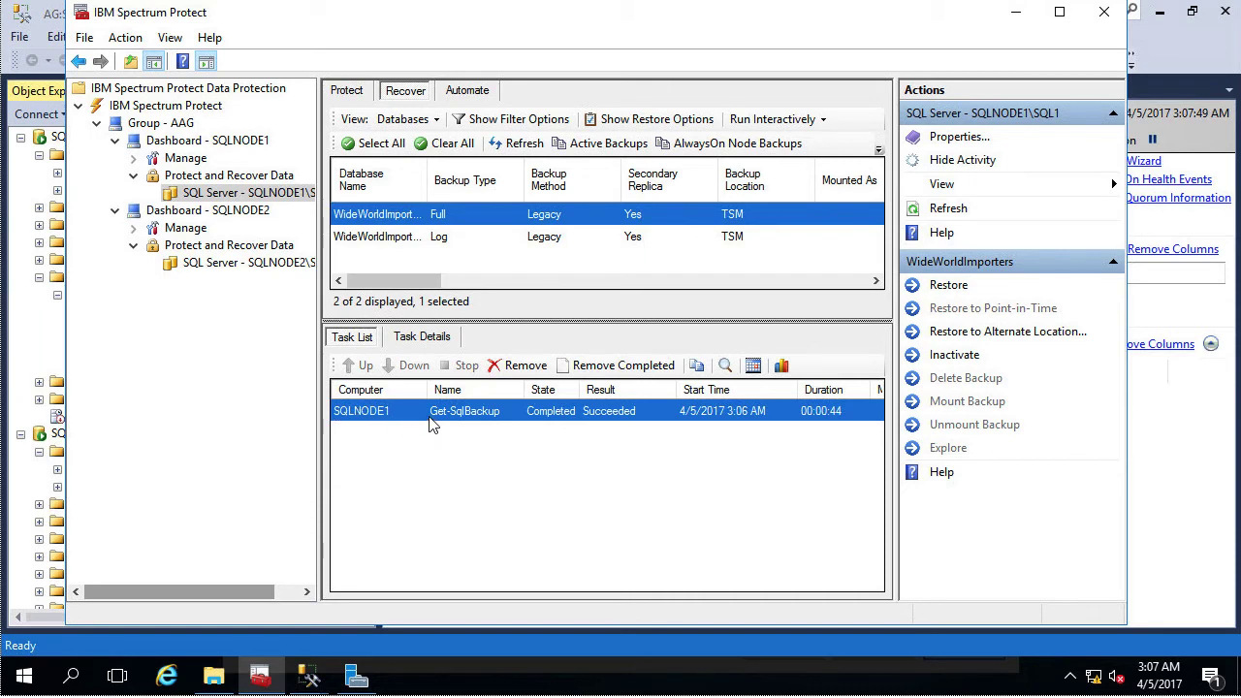
- Set the Auto Select restore option to Yes for SQLNODE1\SQL1 and hide the restore options
mouse_move(388, 420)
click(652, 125)
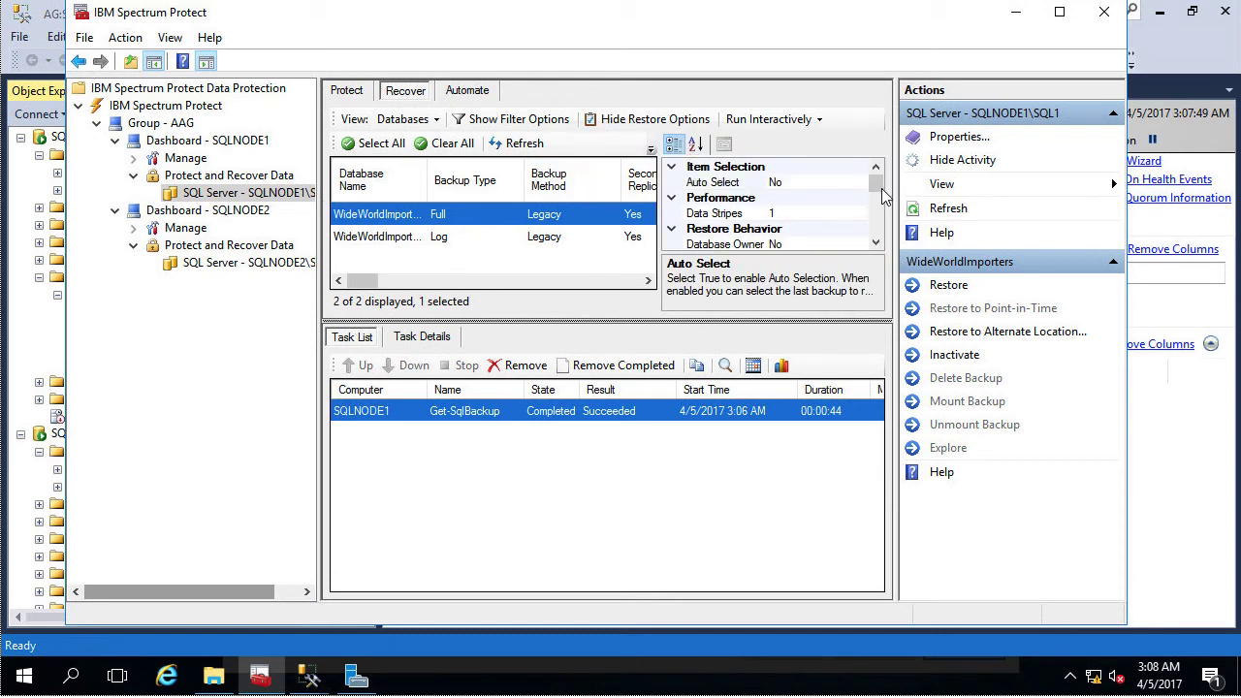
drag(877, 188, 877, 199)
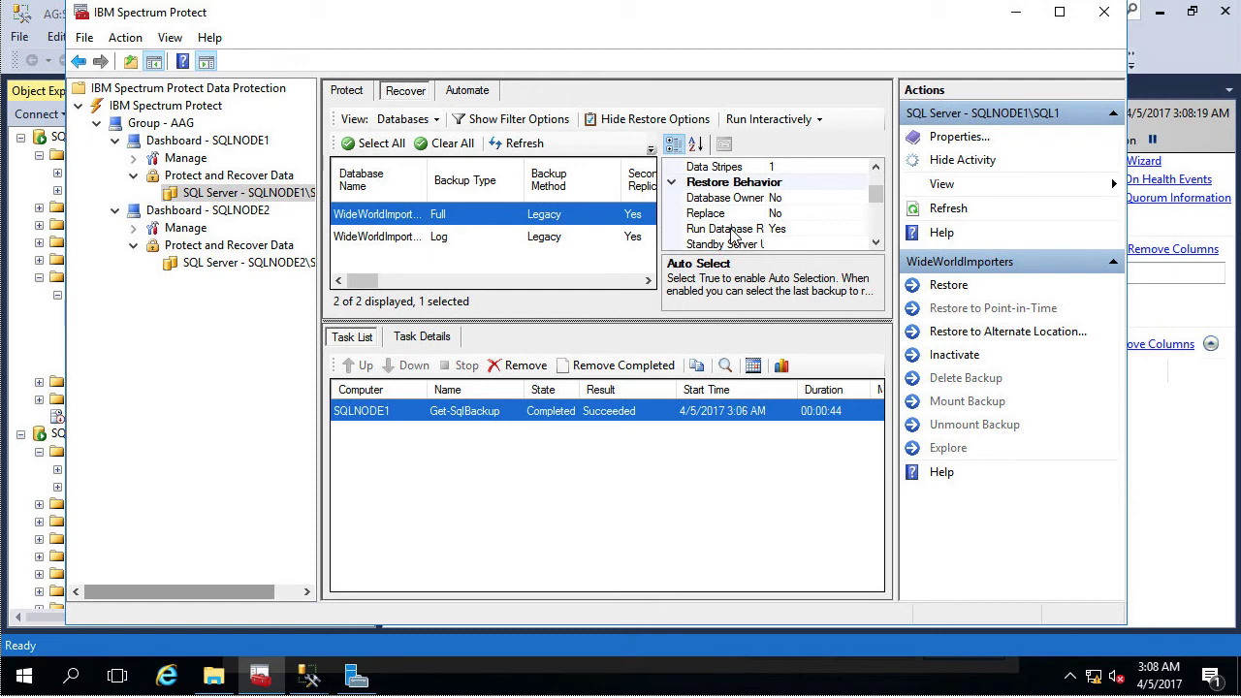
click(877, 167)
click(877, 168)
click(877, 168)
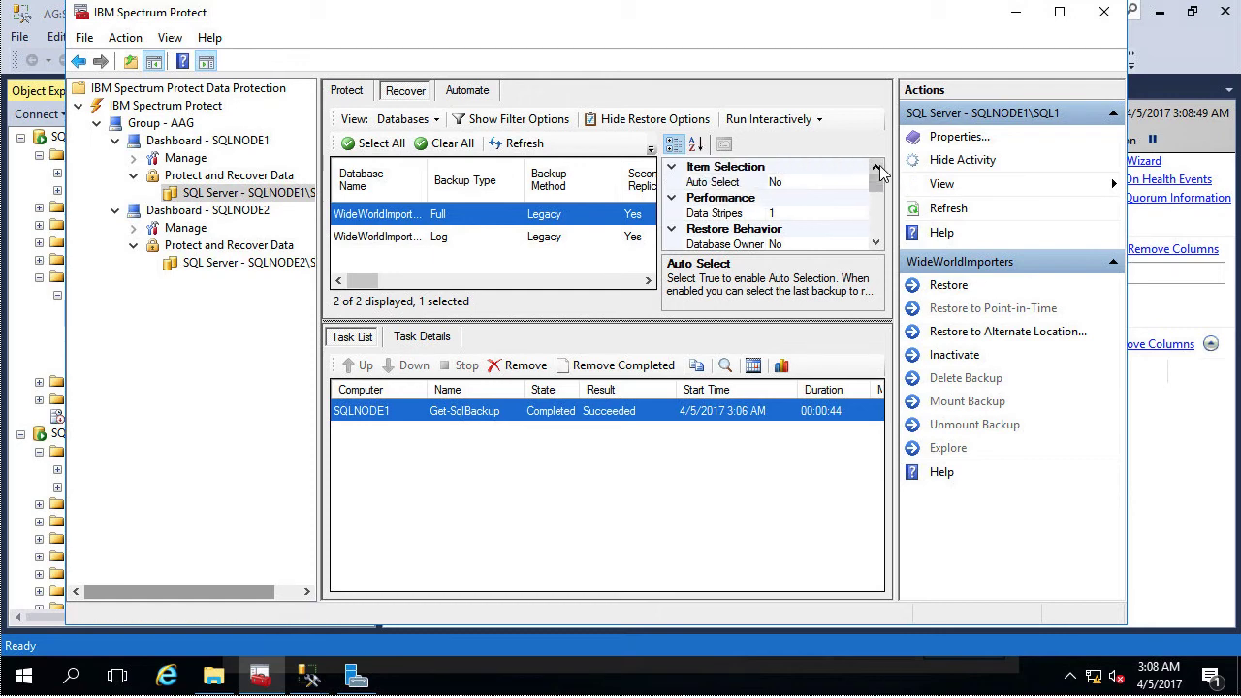
click(801, 184)
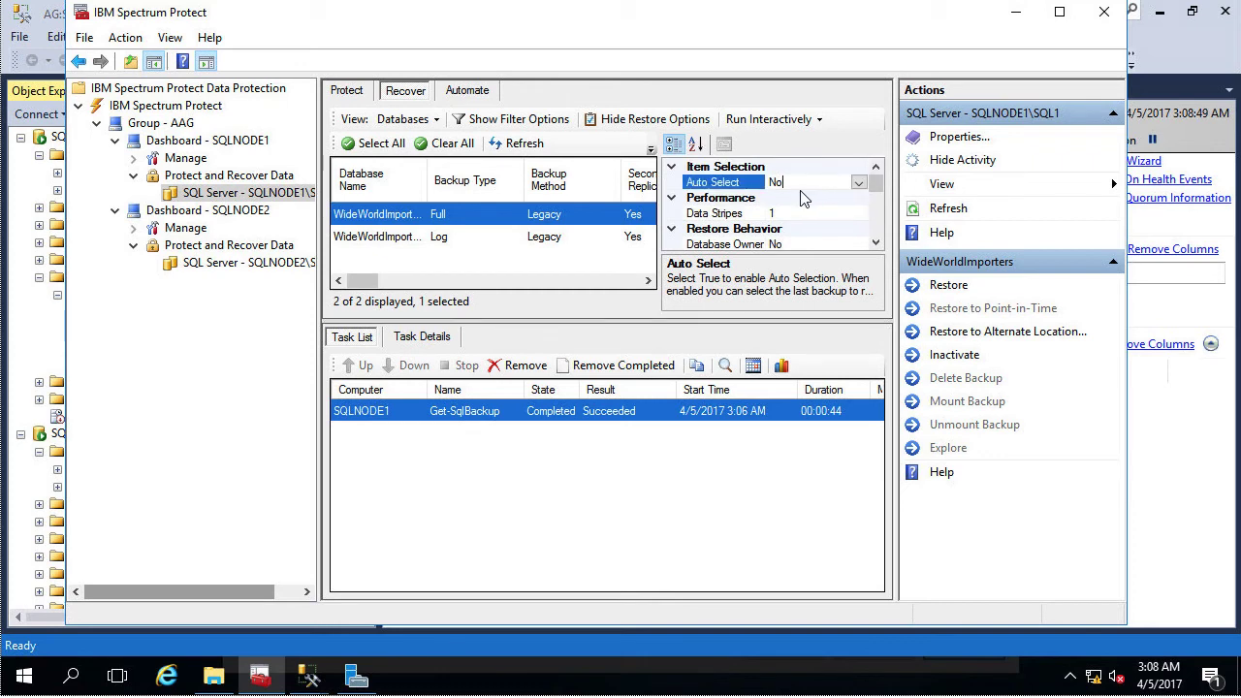
click(858, 182)
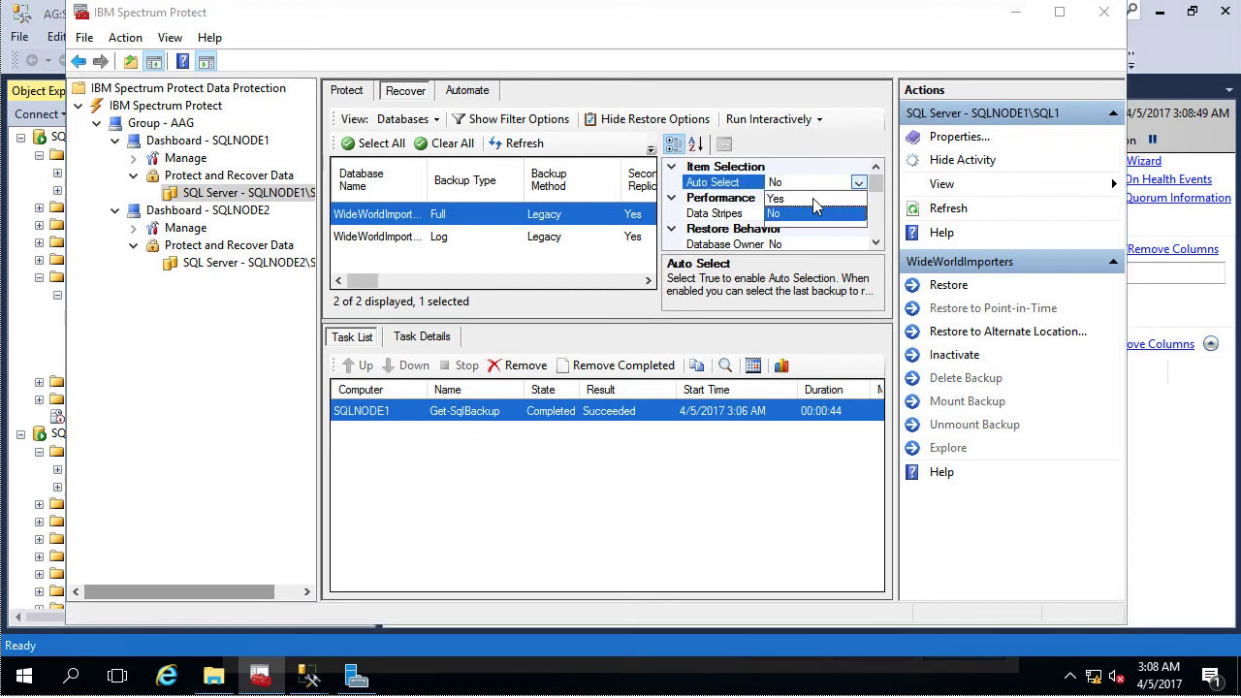
click(798, 199)
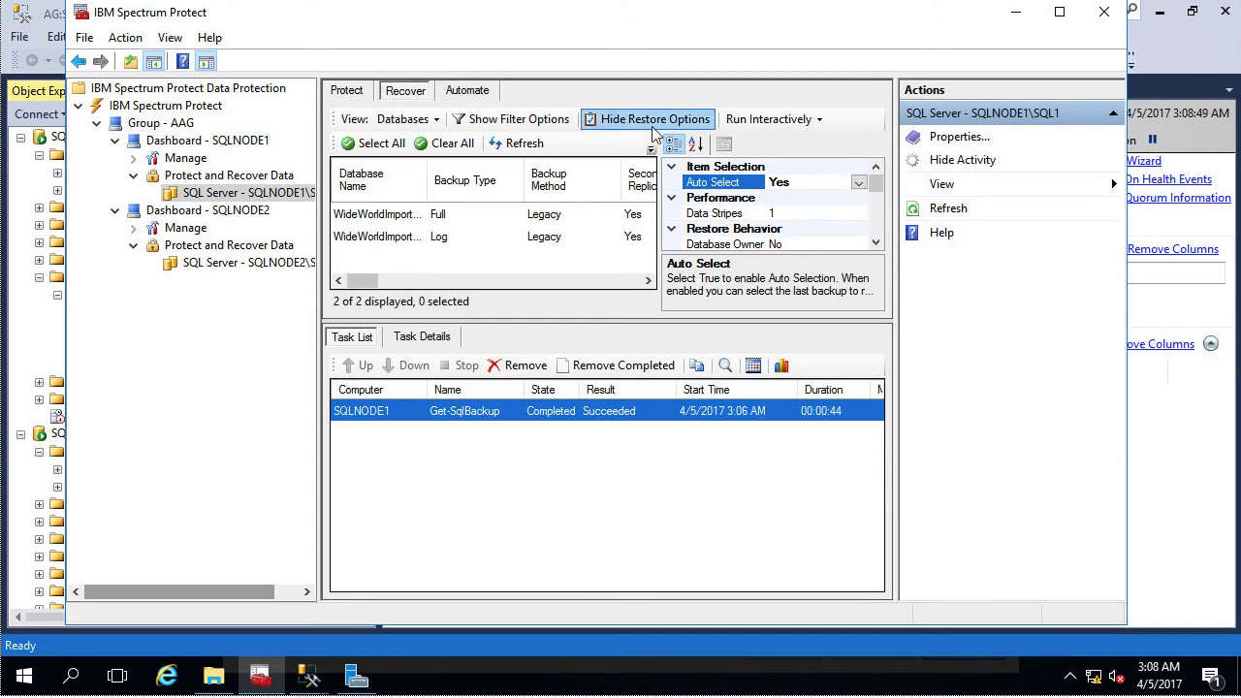
click(684, 118)
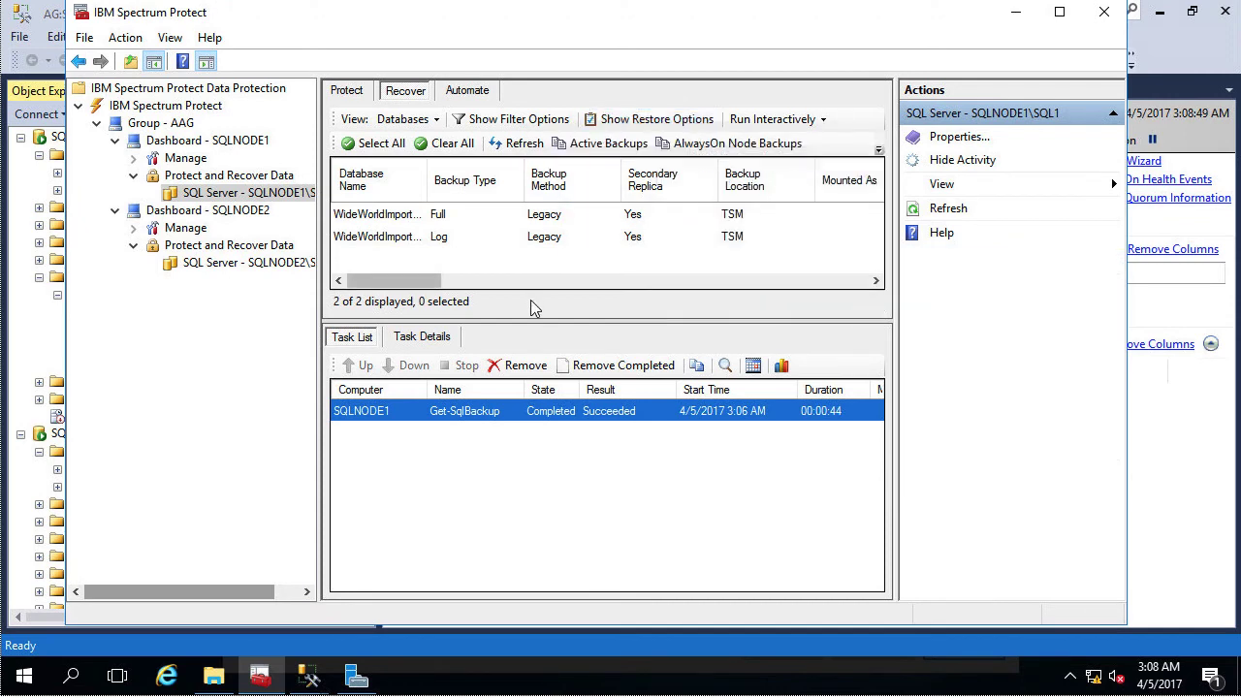
- Restore WideWorldImporters' full and log backups to SQLNODE1\SQL1, and refresh that instance's databases in SQL Server Management Studio
click(407, 235)
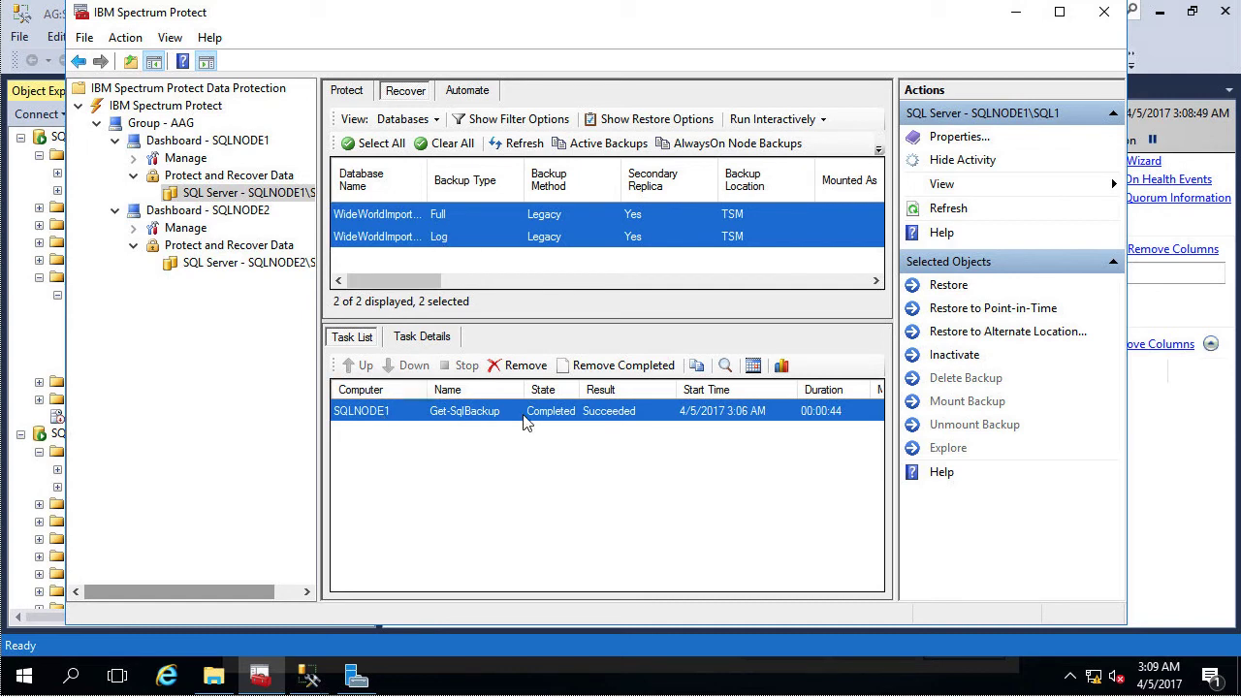
click(947, 289)
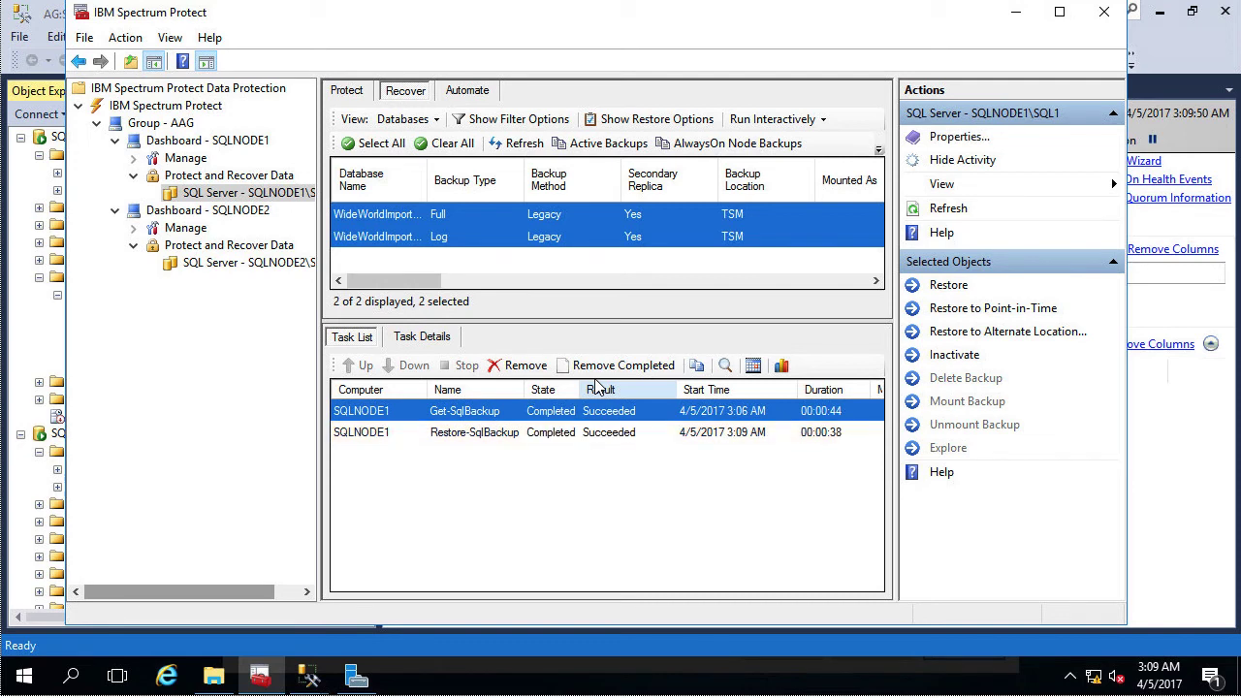
click(42, 336)
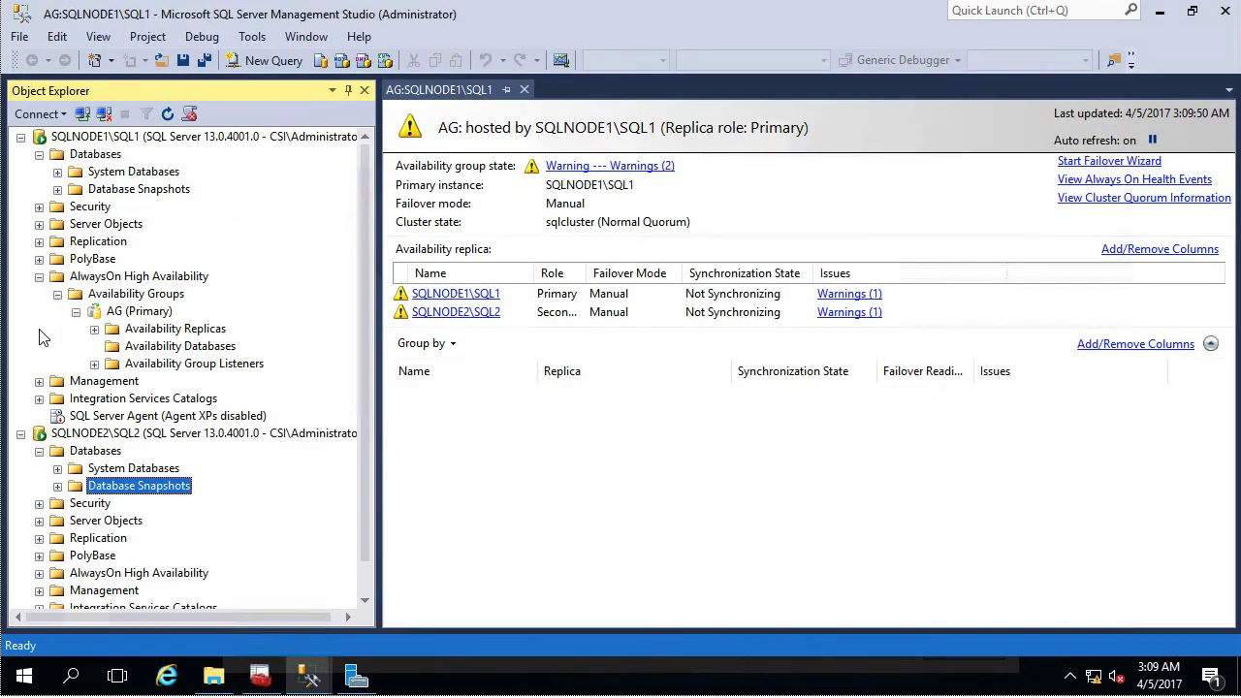
click(96, 155)
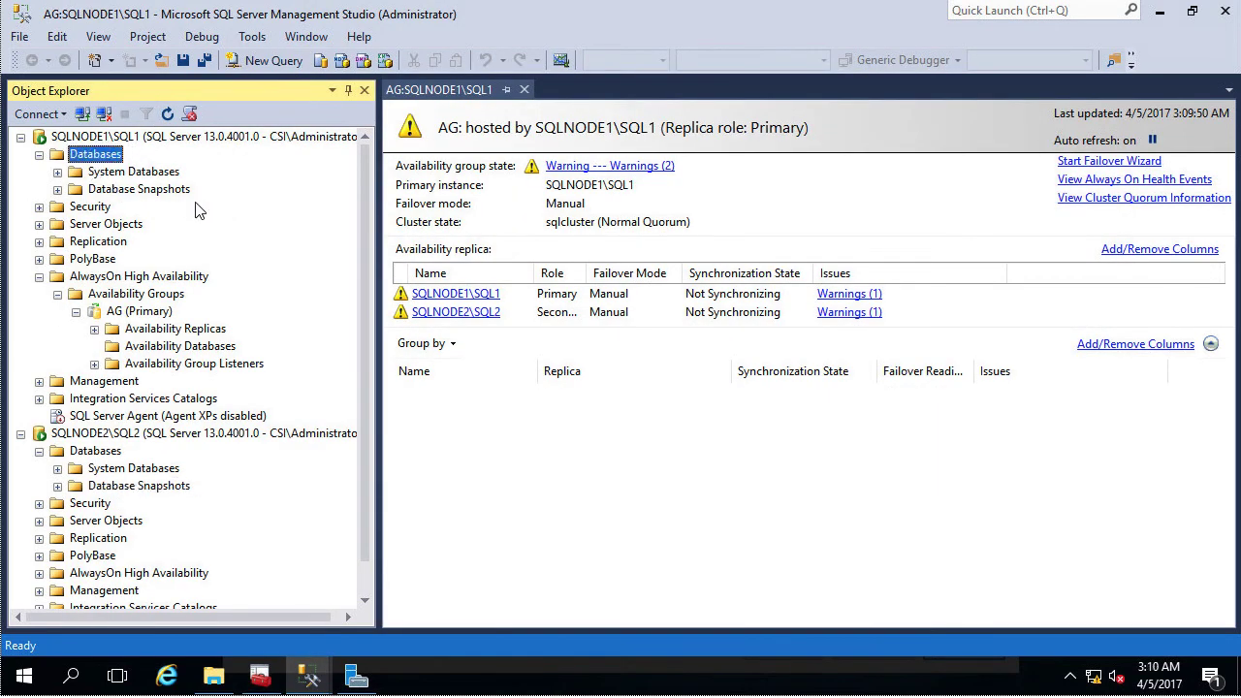
click(167, 113)
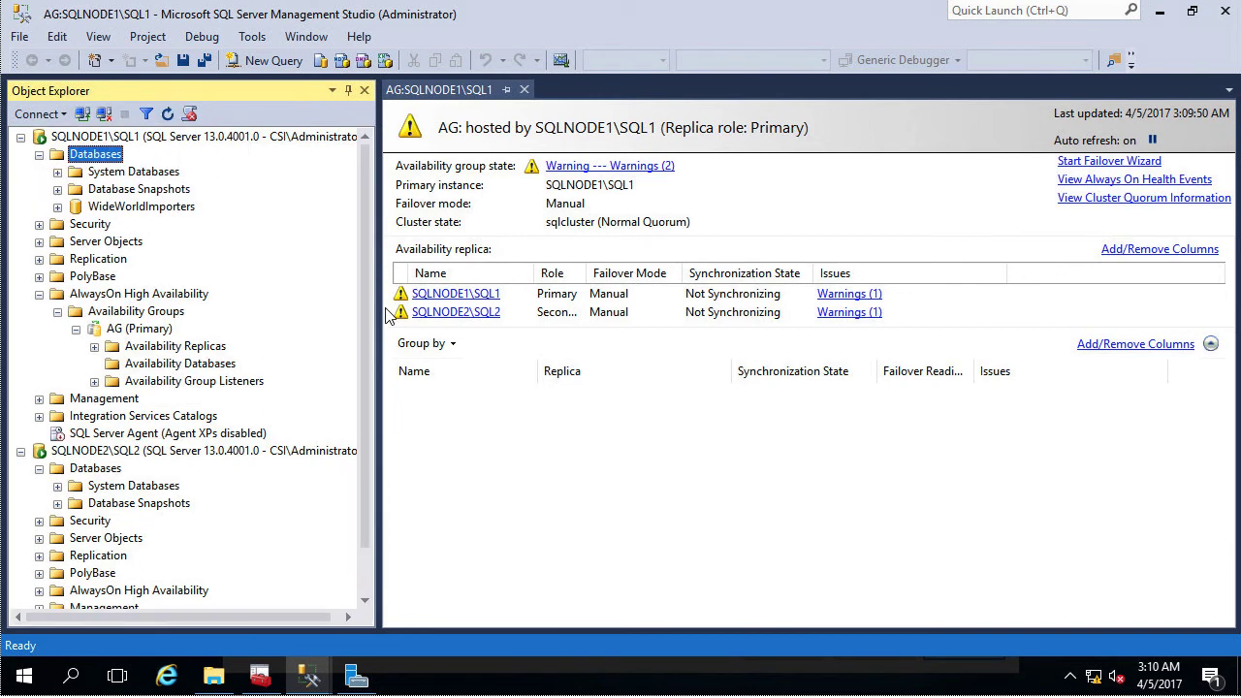
click(121, 208)
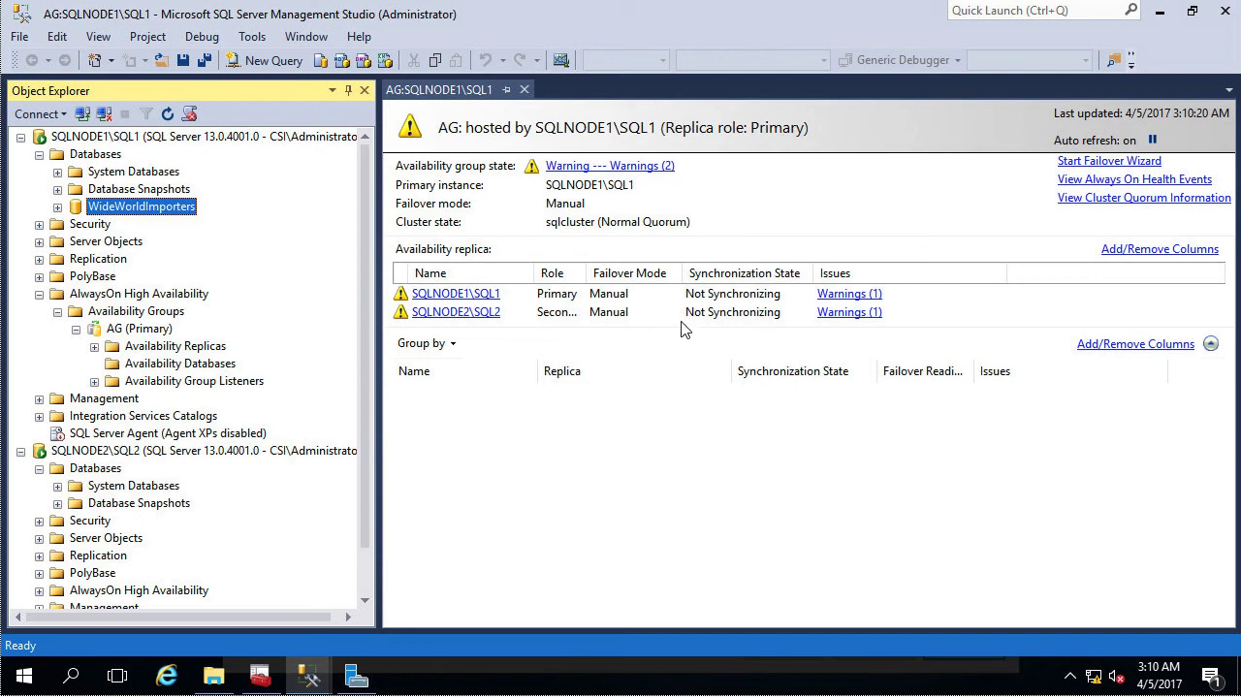
right_click(172, 212)
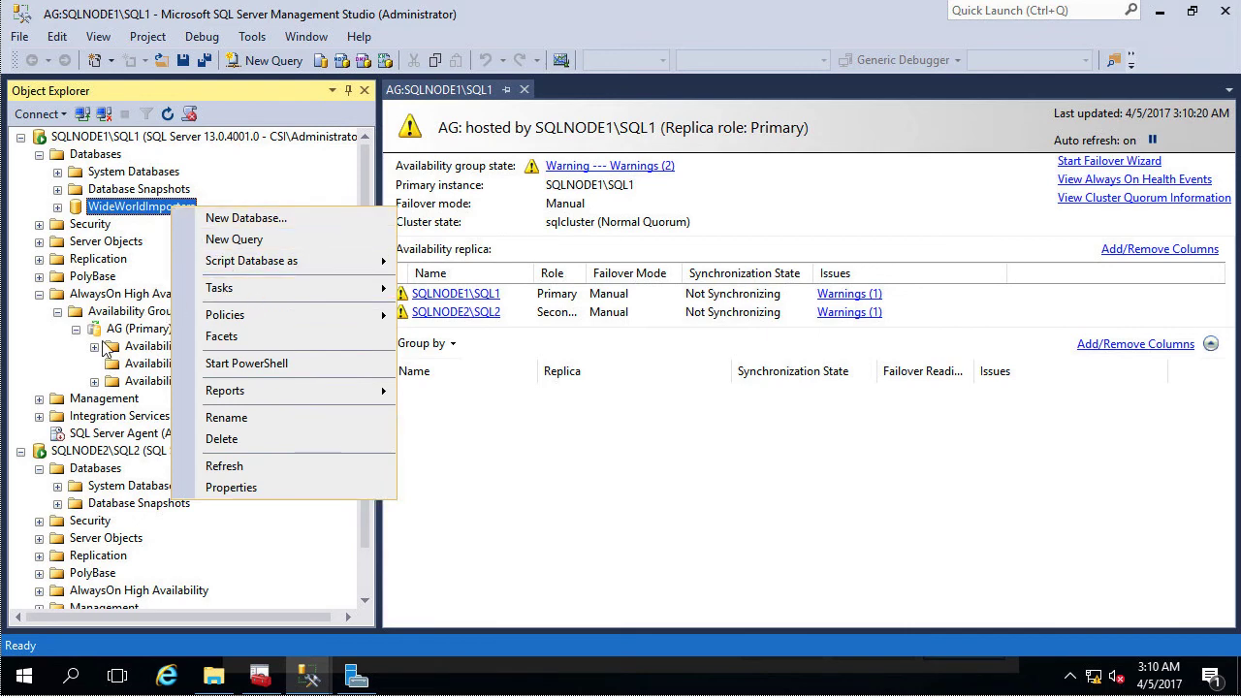
click(157, 345)
click(146, 329)
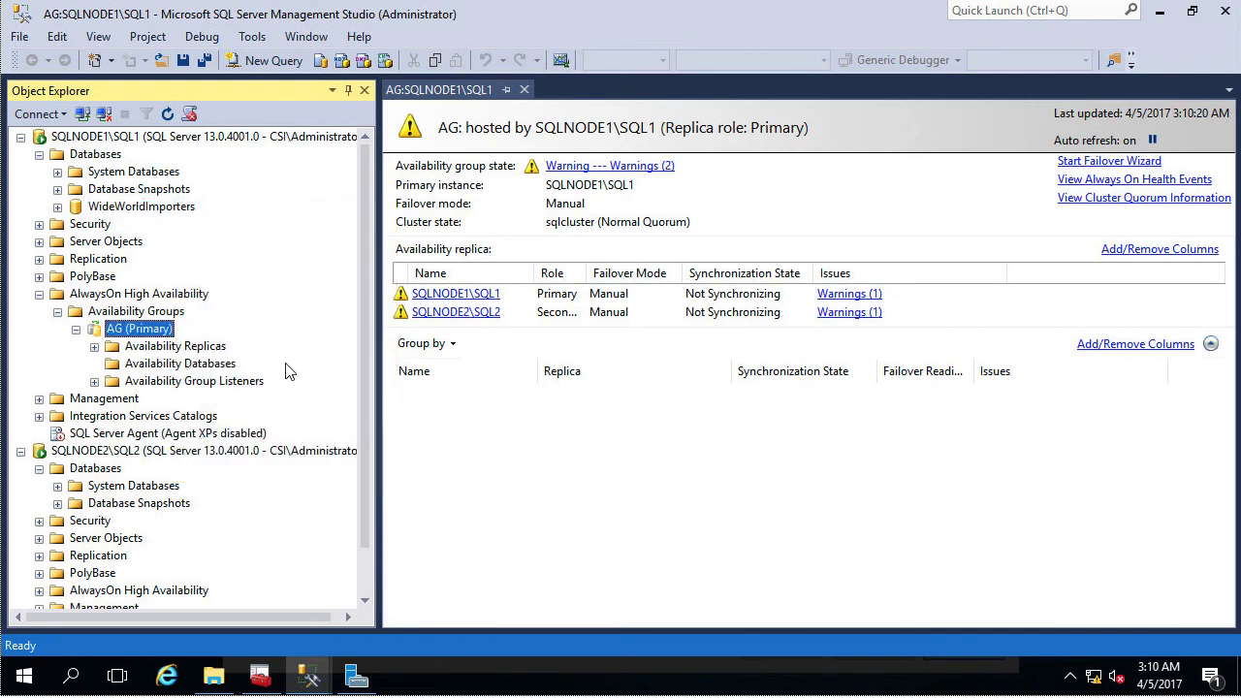
right_click(167, 331)
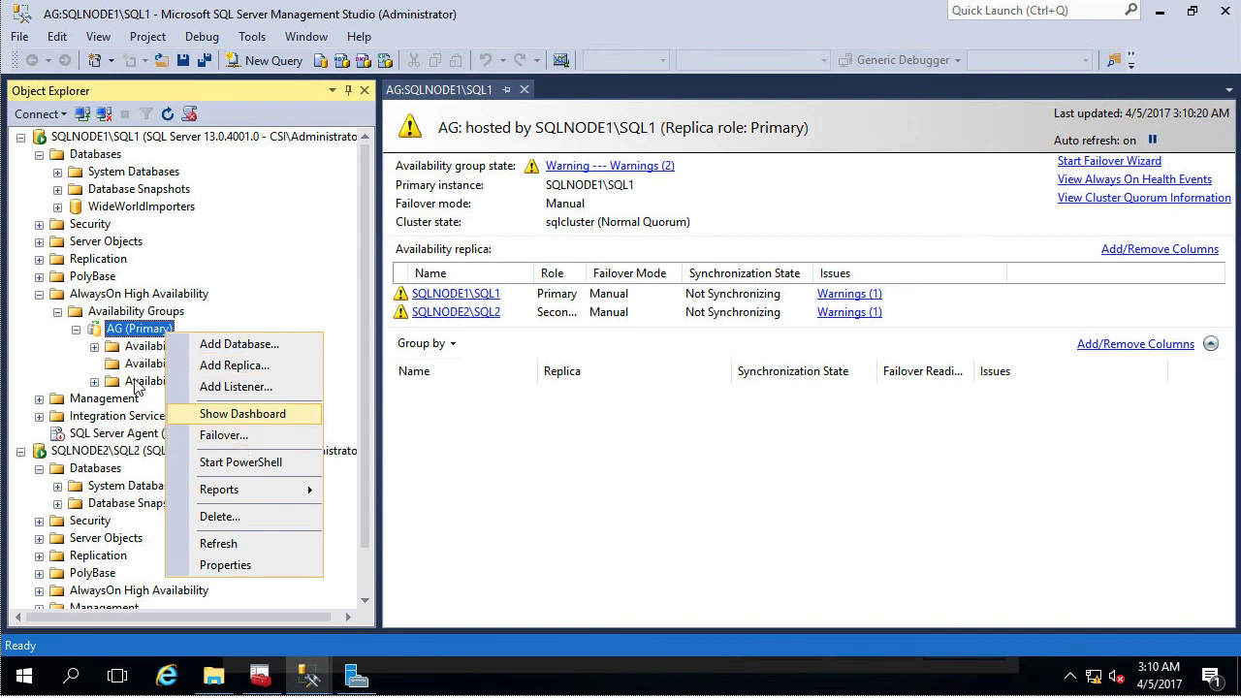
click(93, 375)
- Start adding WideWorldImporters to the AG availability group's databases, with Full initial data synchronization through \\csistorage\hvdata
click(153, 365)
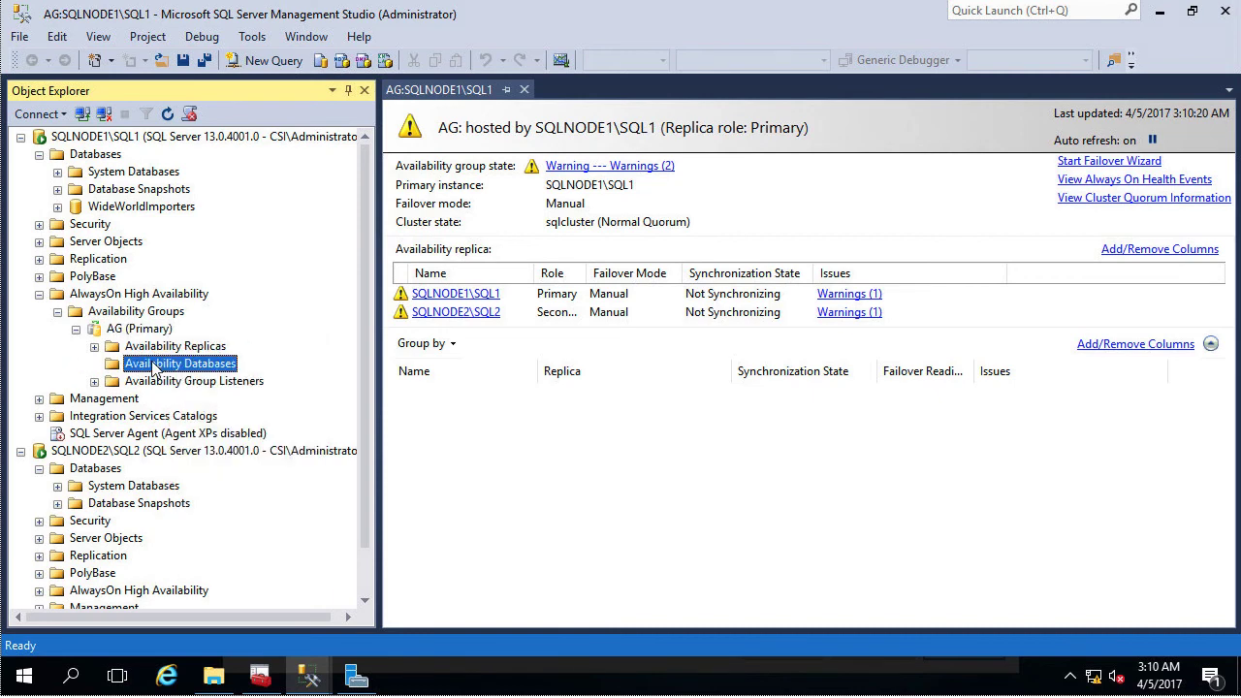
right_click(153, 367)
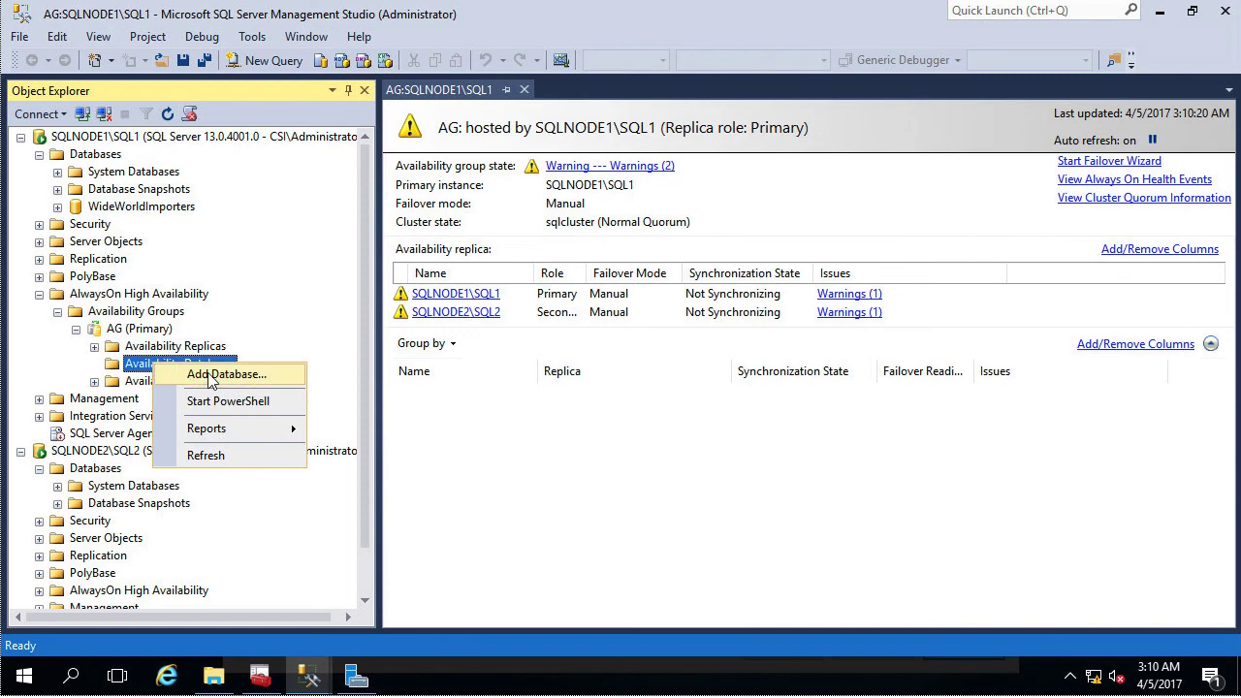
click(203, 372)
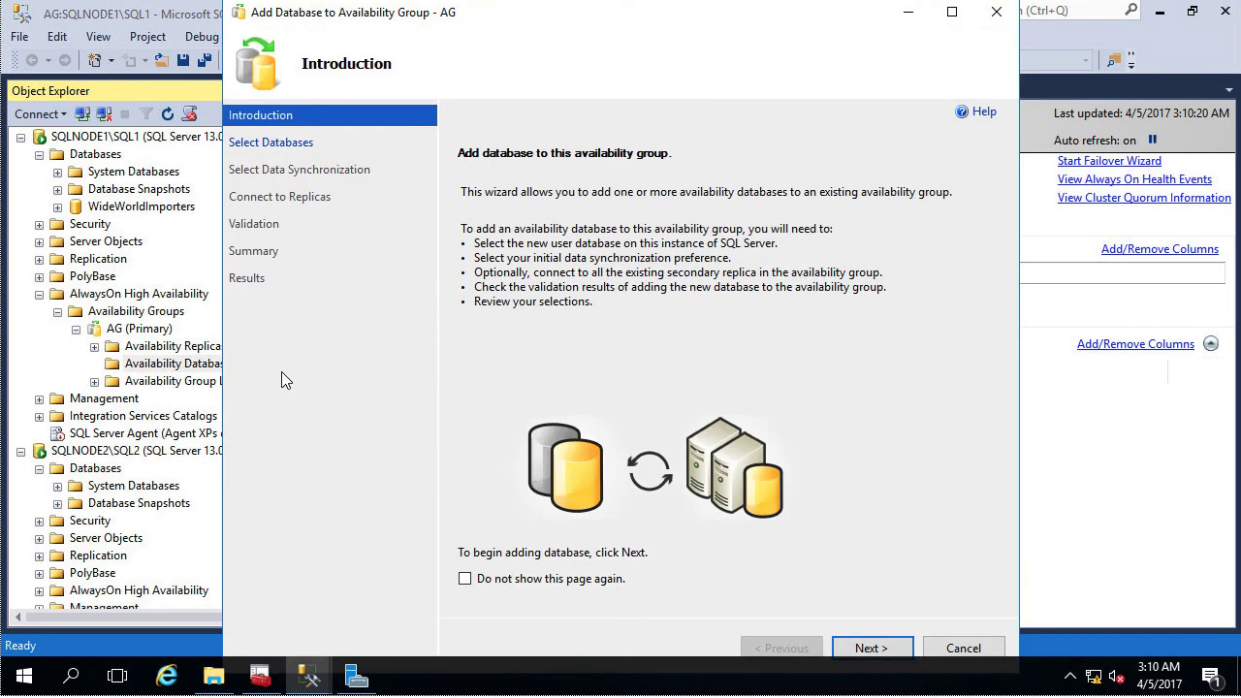
click(868, 646)
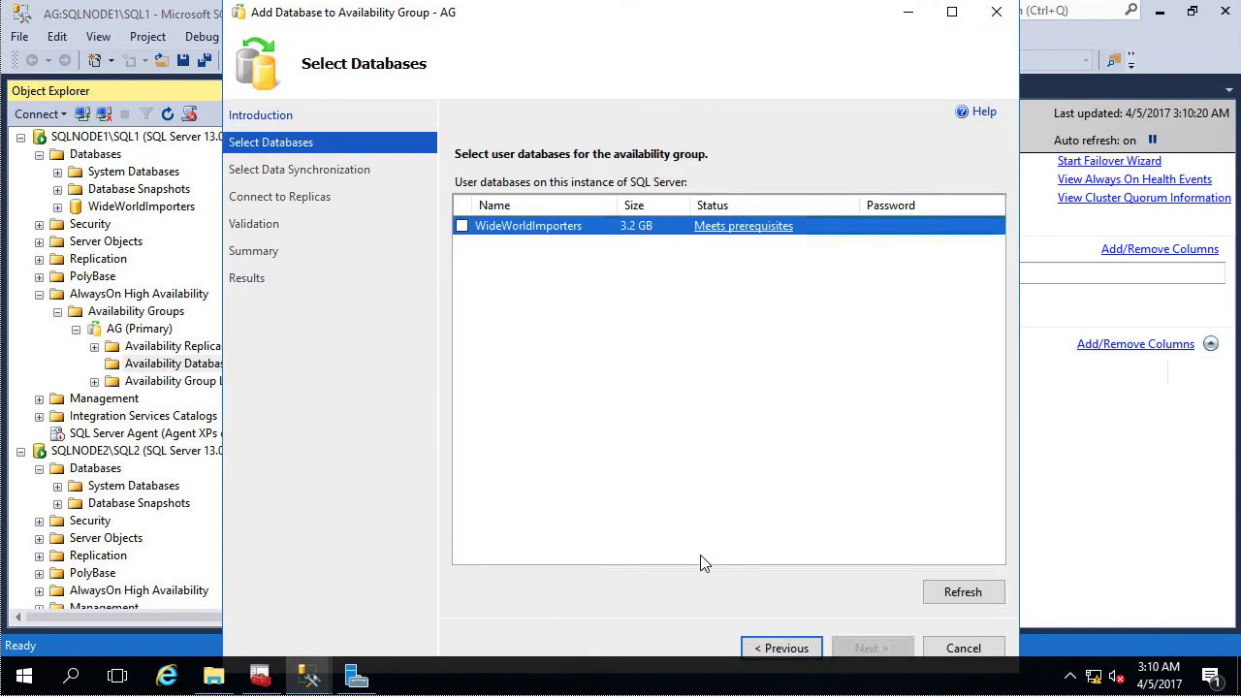
click(461, 226)
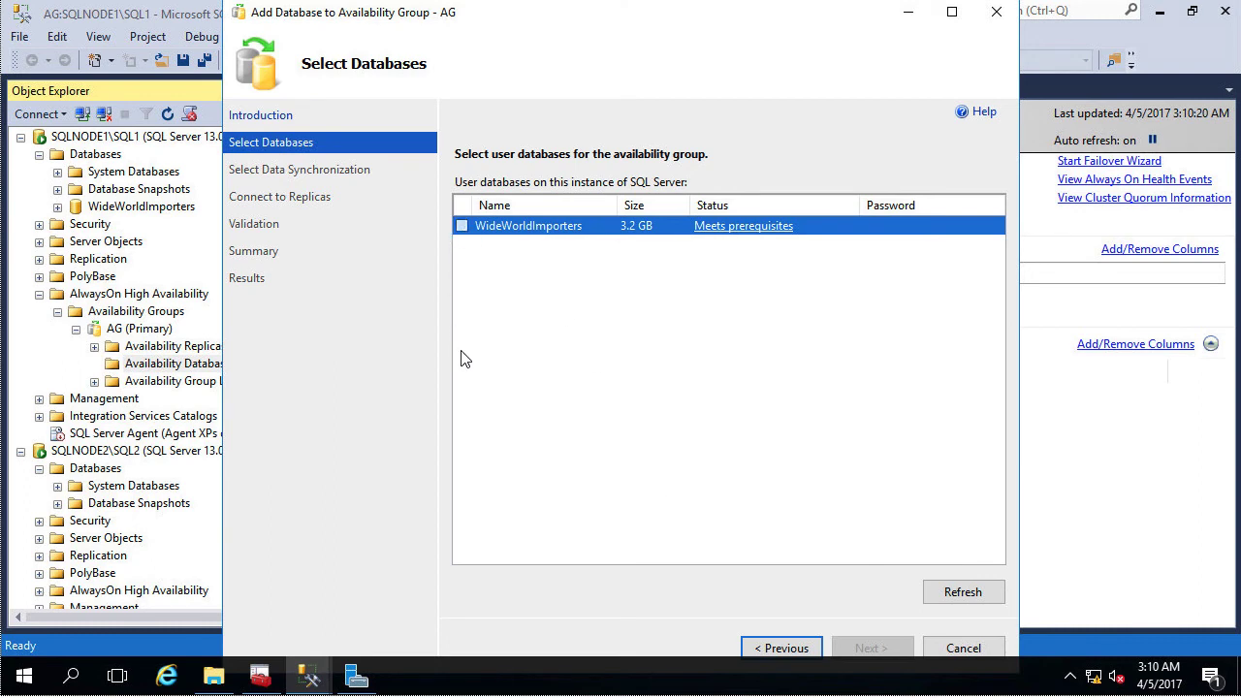
click(876, 646)
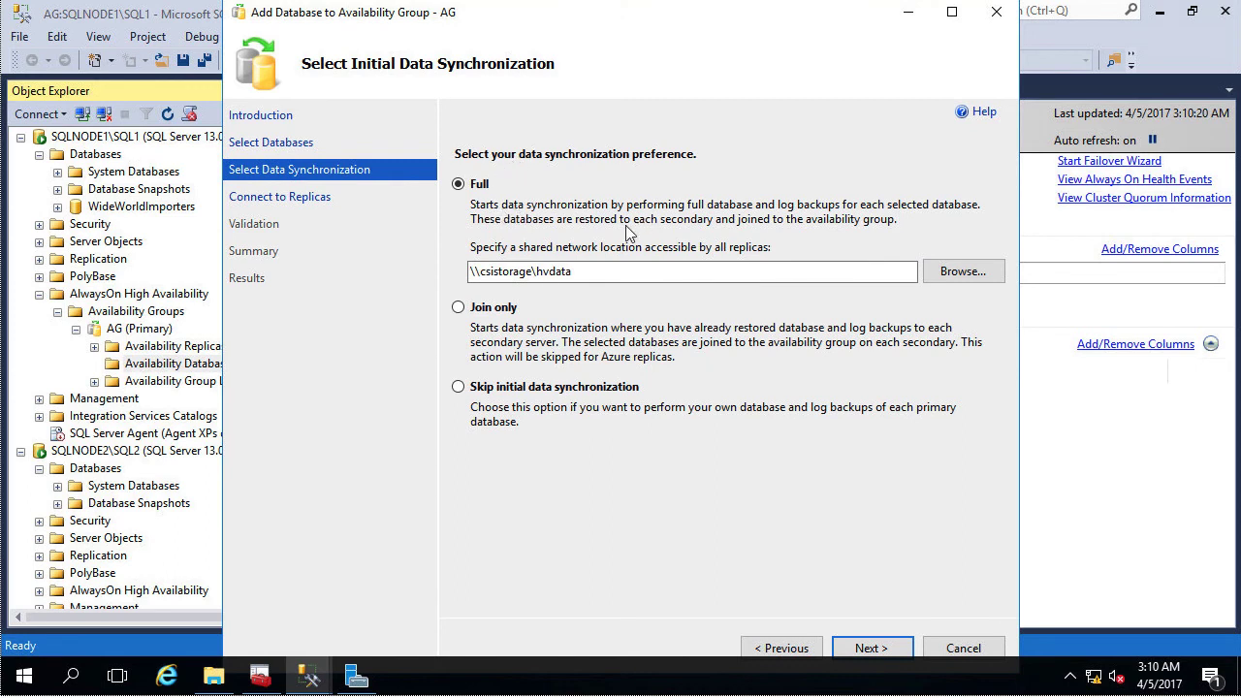
click(890, 648)
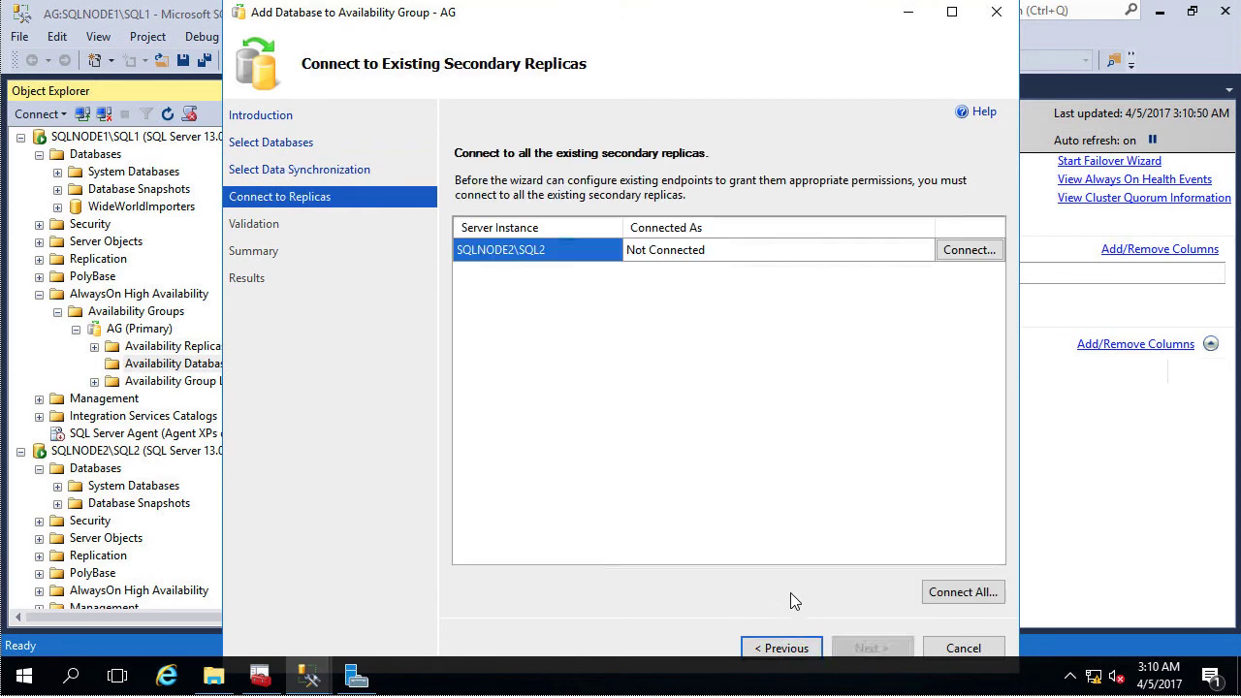
- Connect to the secondary replica SQLNODE2\SQL2 with Windows Authentication, validate the configuration, and finish adding the database to the availability group
click(969, 250)
click(559, 360)
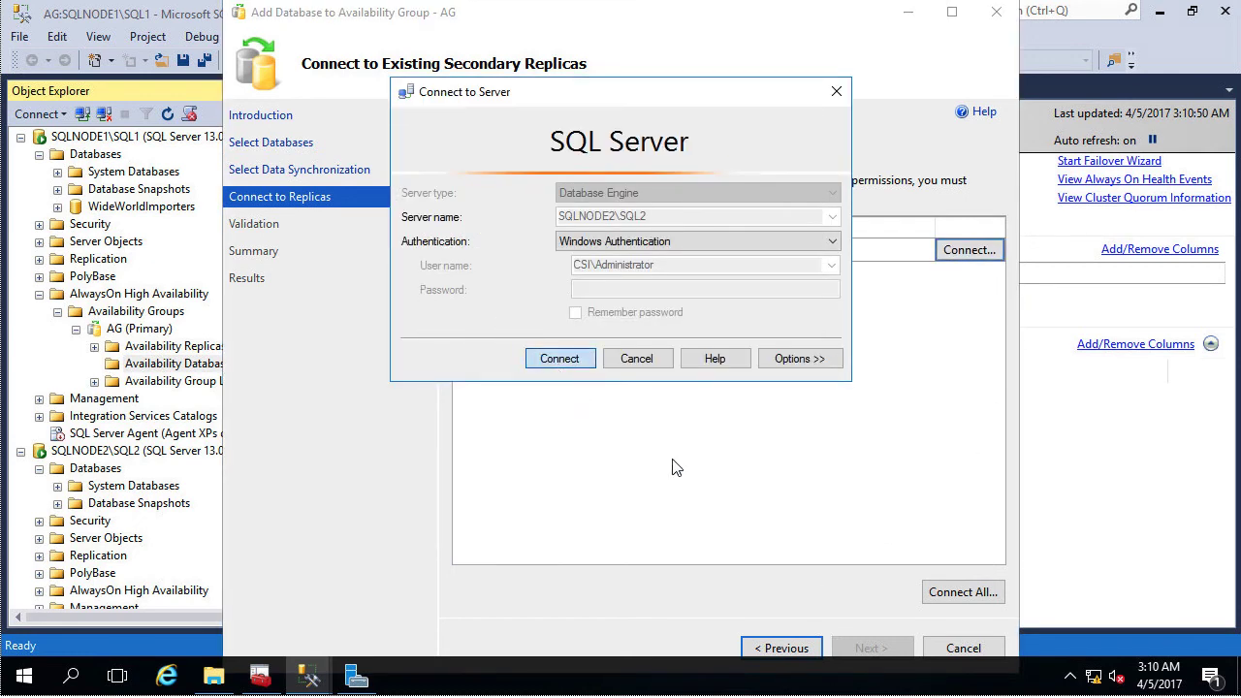
click(864, 652)
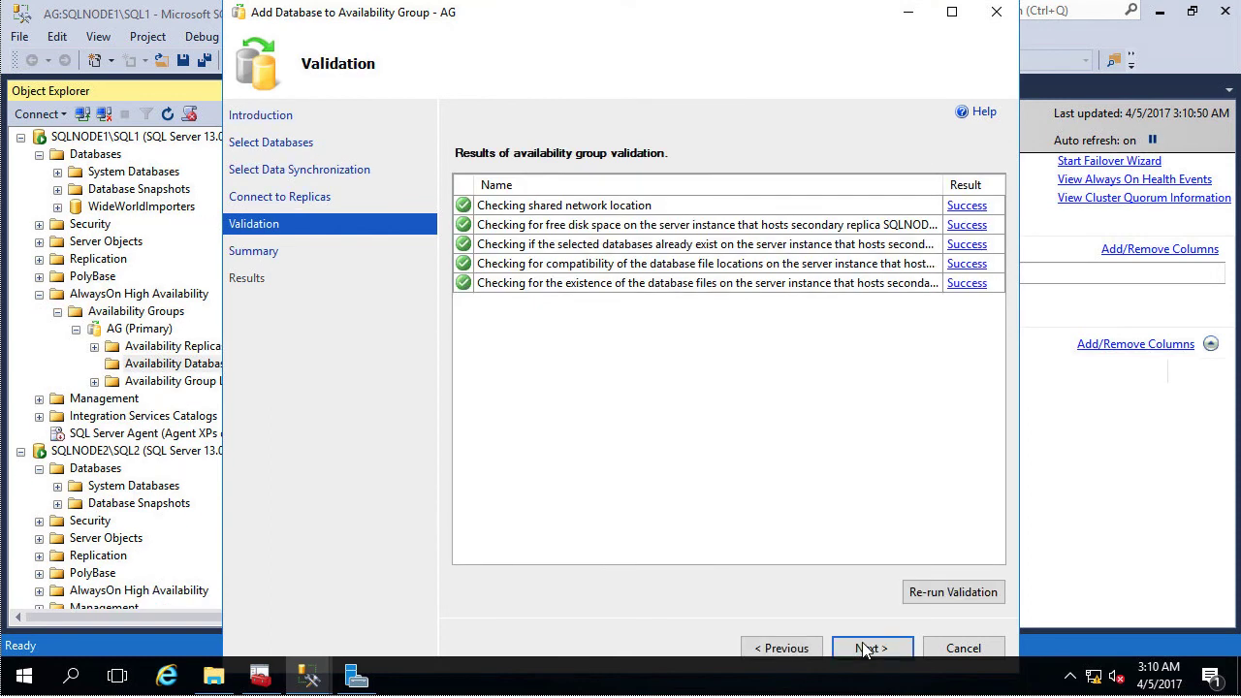
click(869, 651)
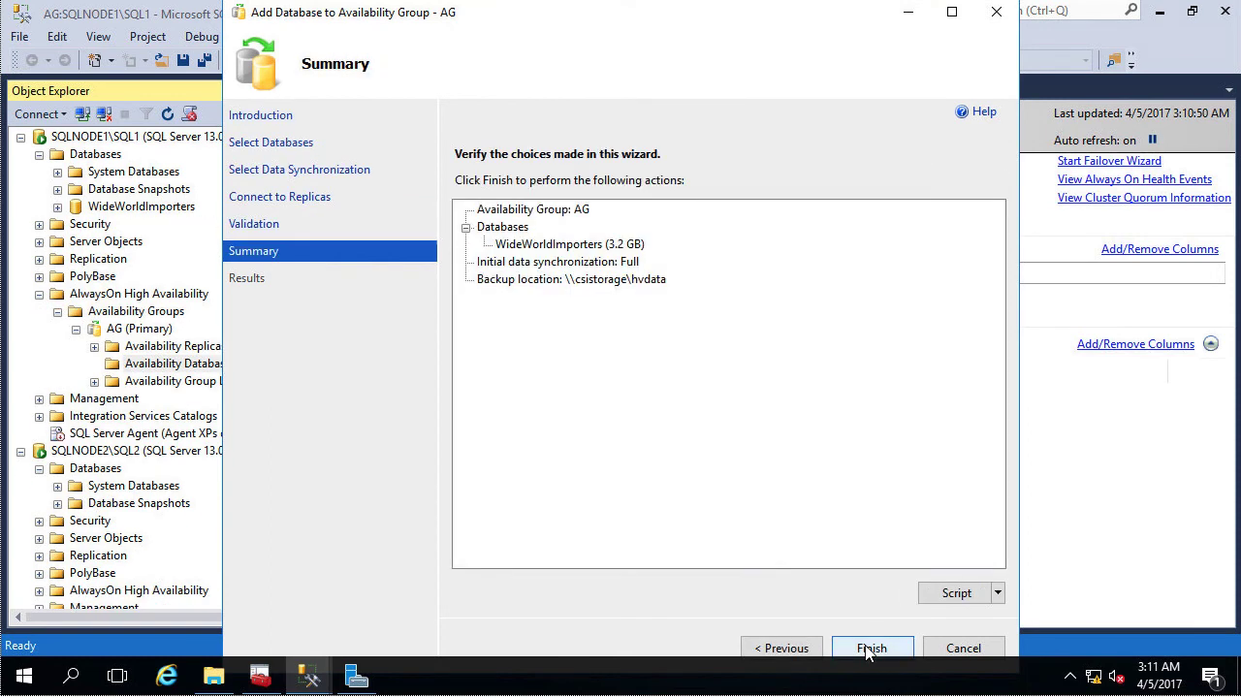
click(892, 648)
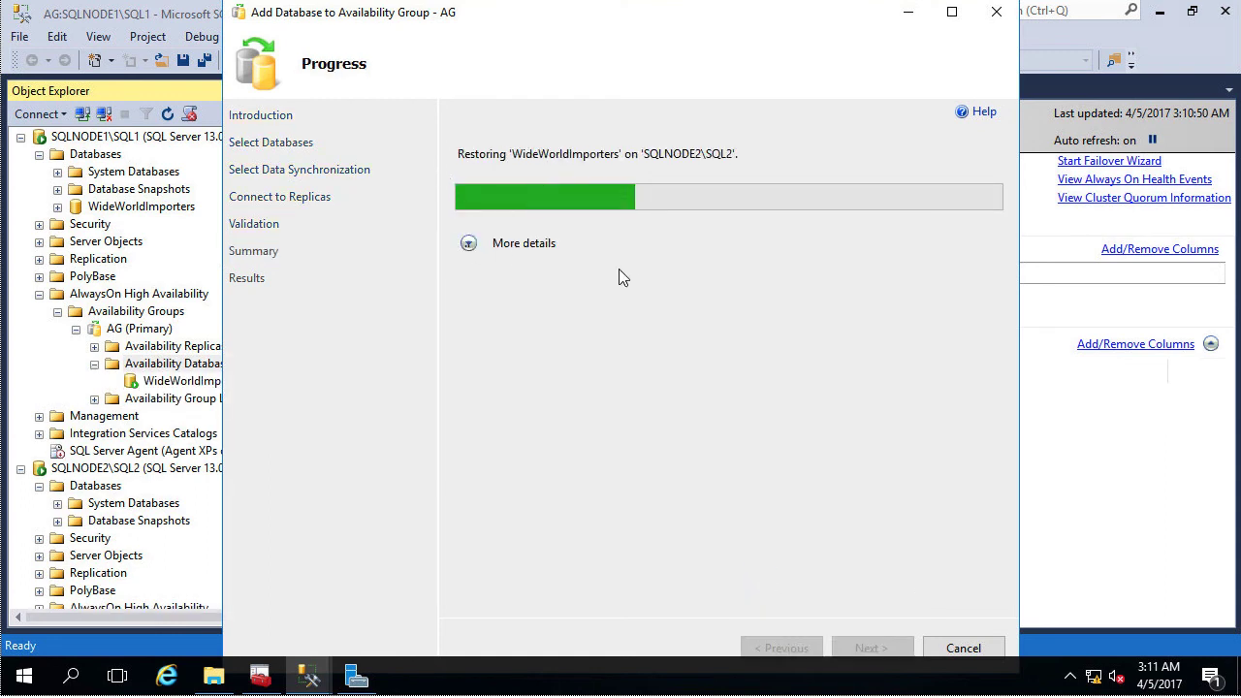
click(468, 246)
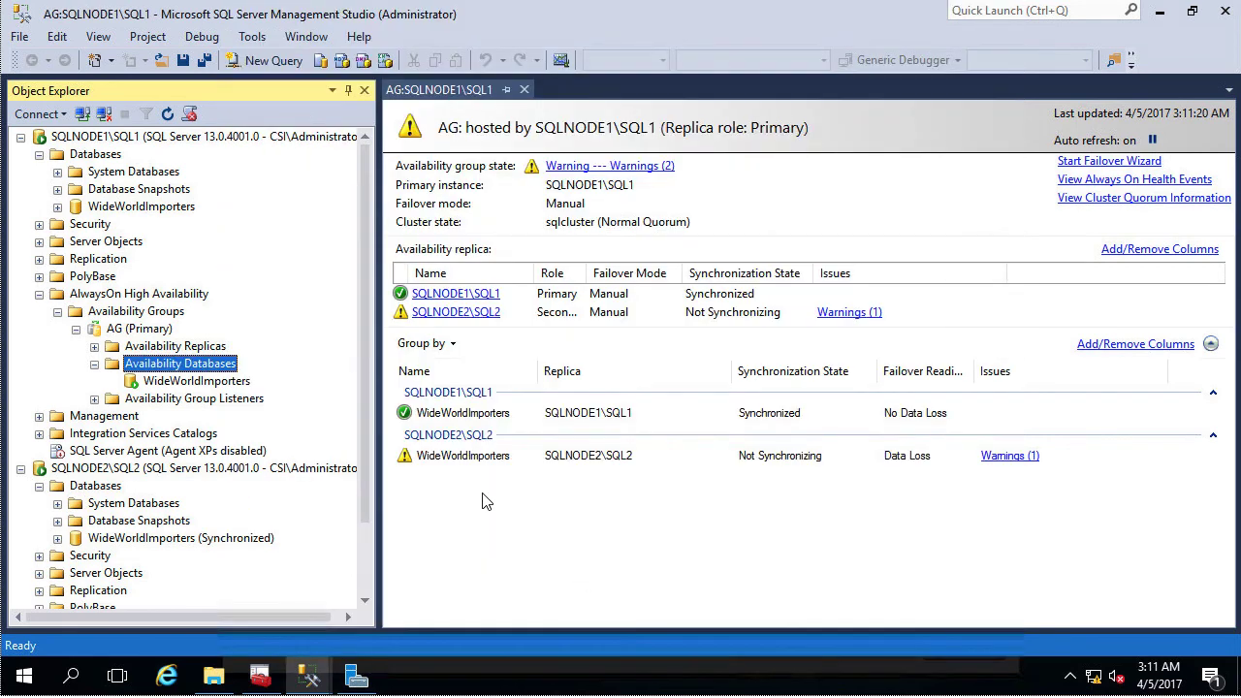
- Refresh the SQLNODE1\SQL1 databases, and pause and resume the AG dashboard's auto refresh to check the synchronization of WideWorldImporters
click(74, 176)
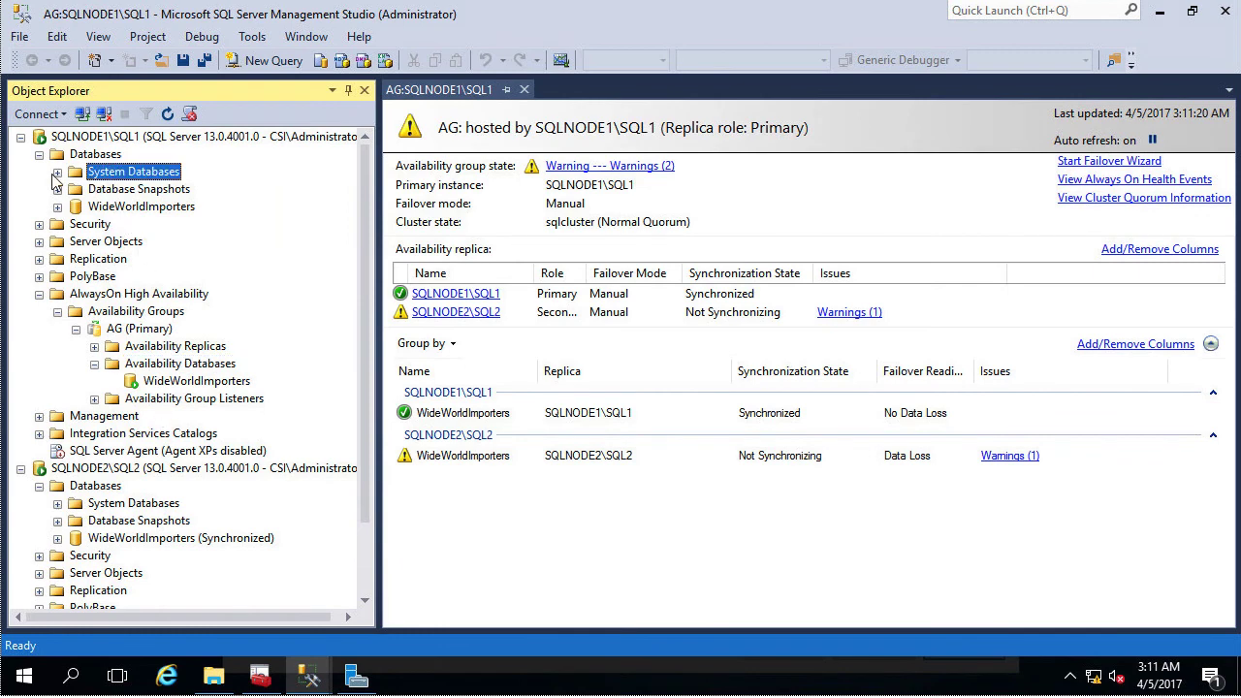
click(60, 160)
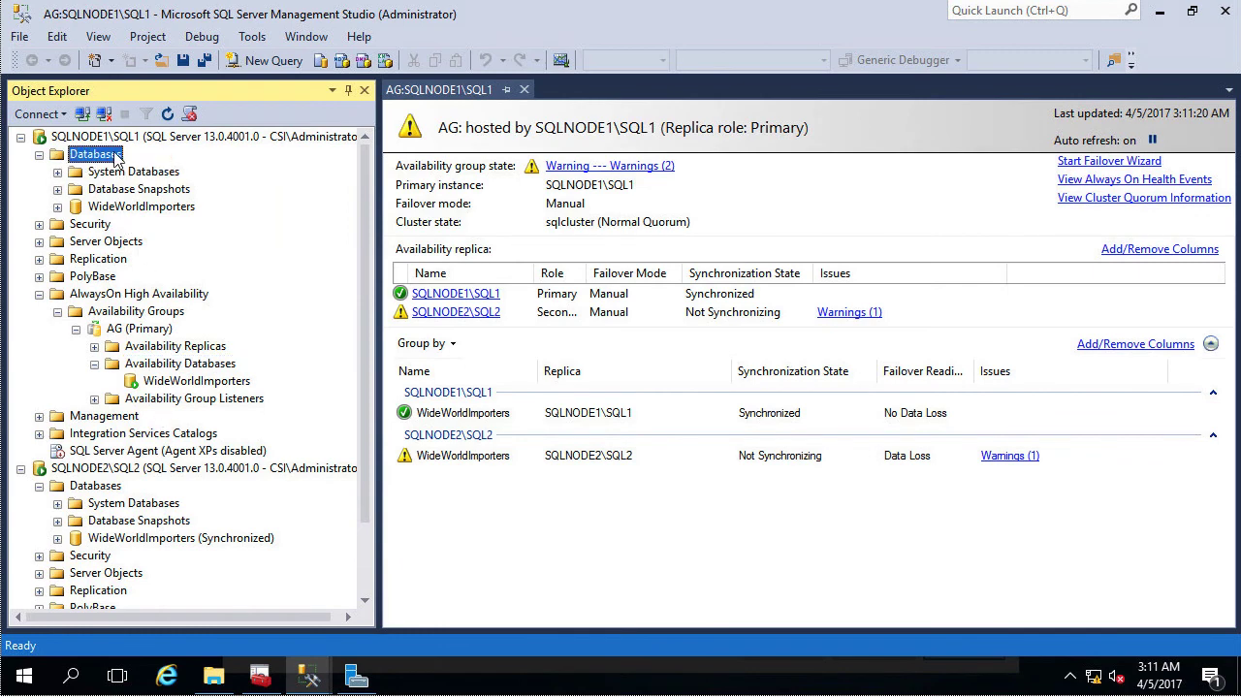
click(167, 114)
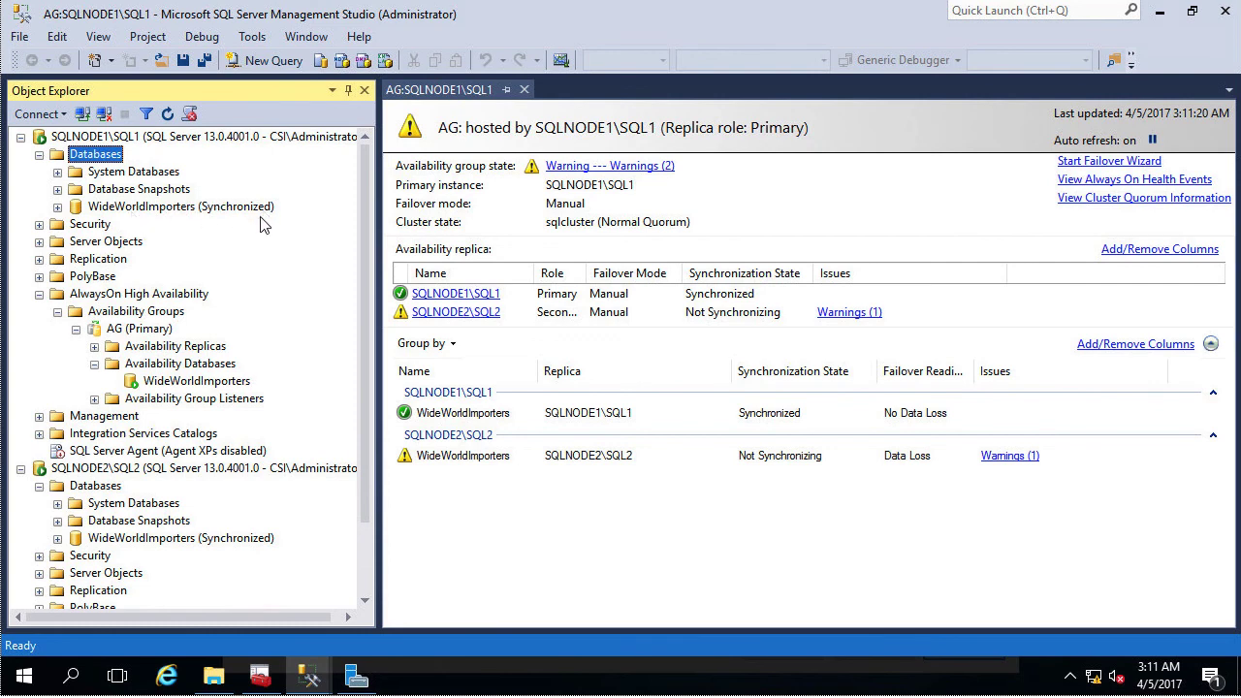
click(204, 382)
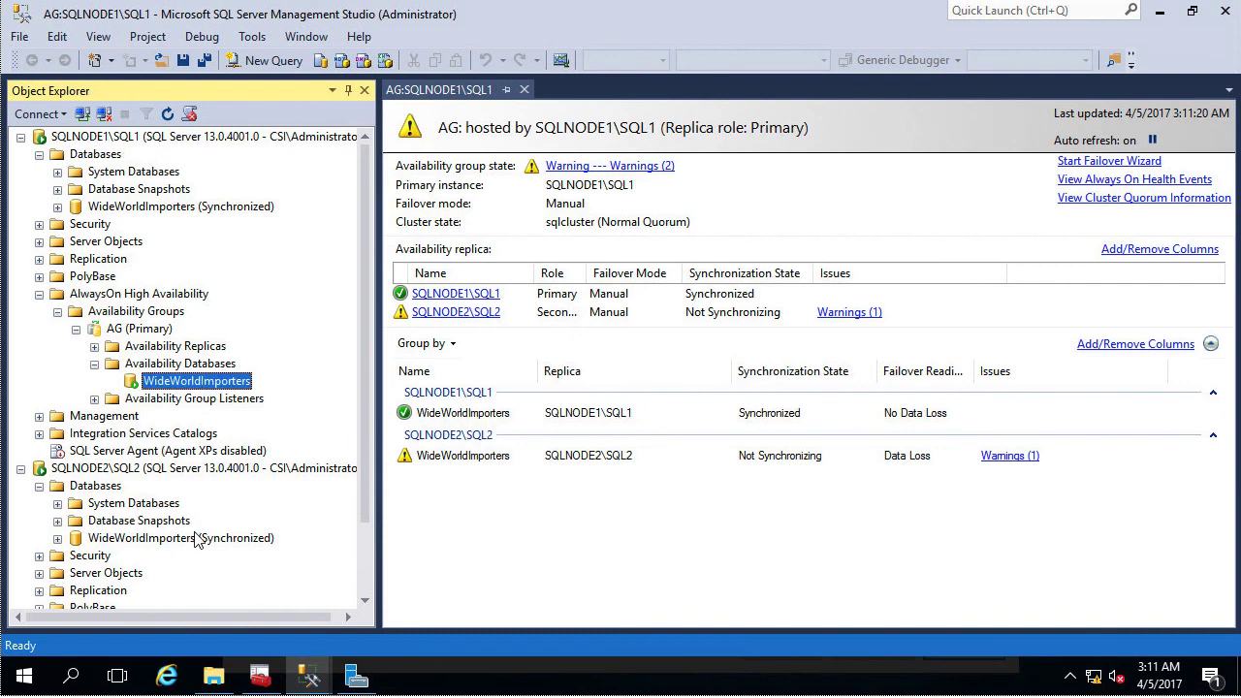
click(1153, 140)
click(1153, 141)
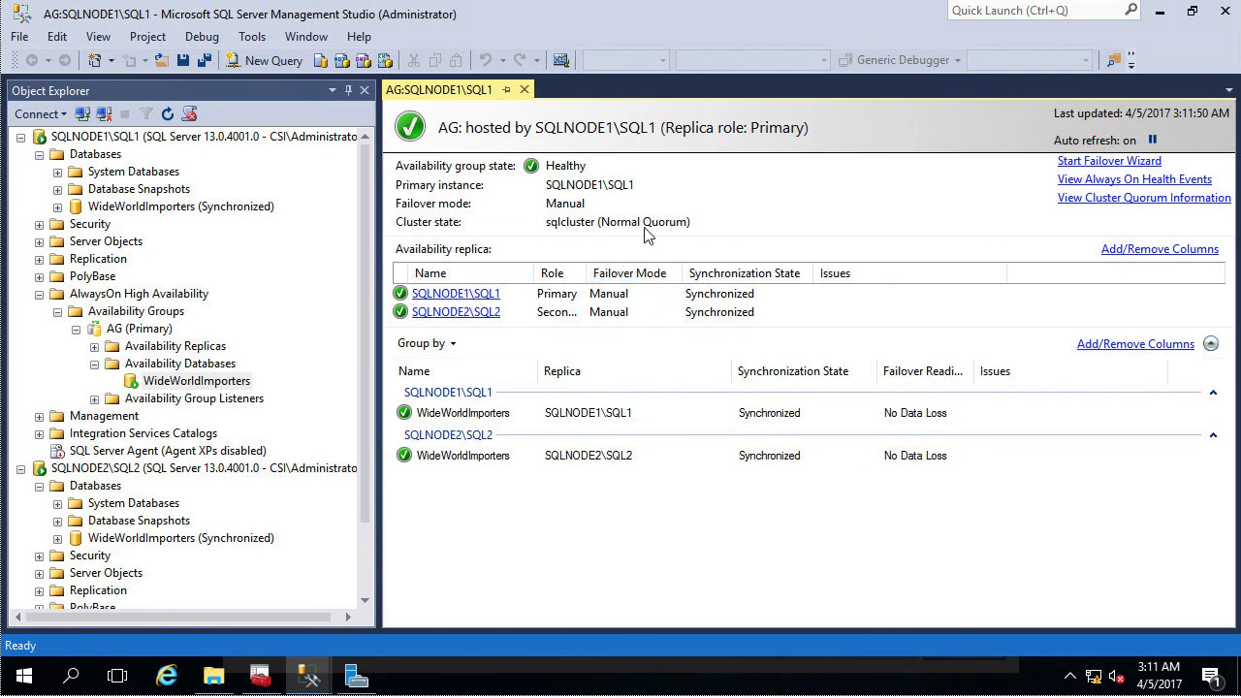
click(199, 209)
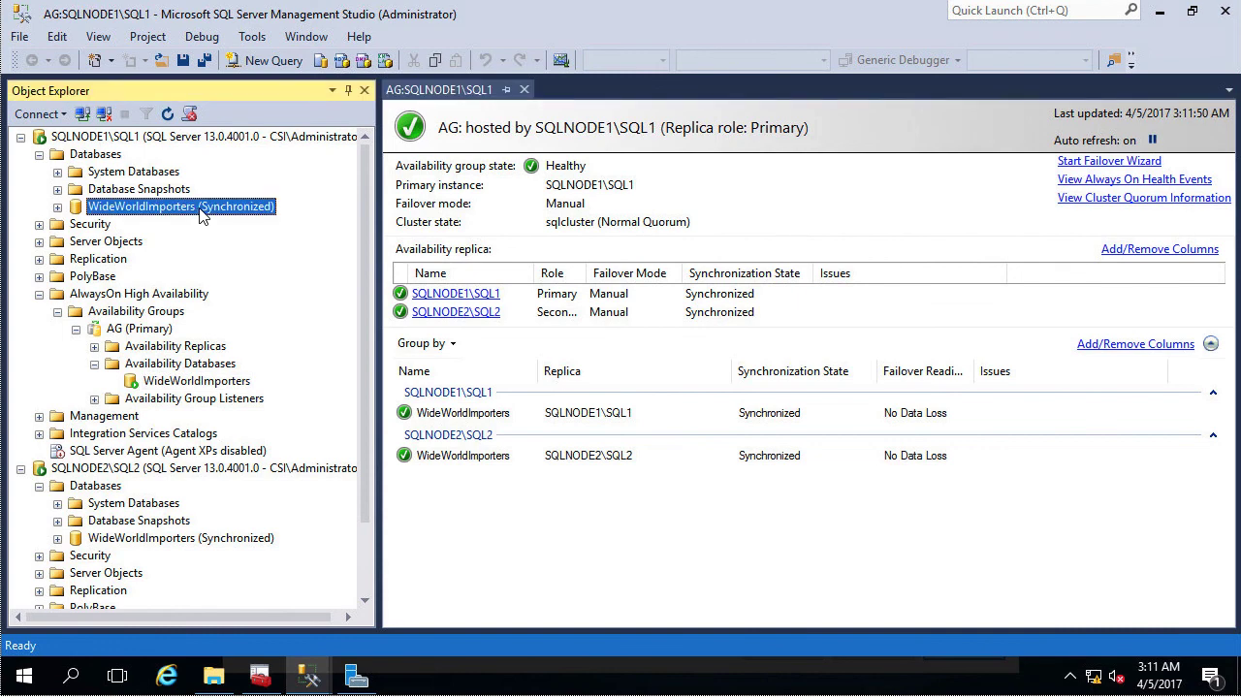
right_click(196, 208)
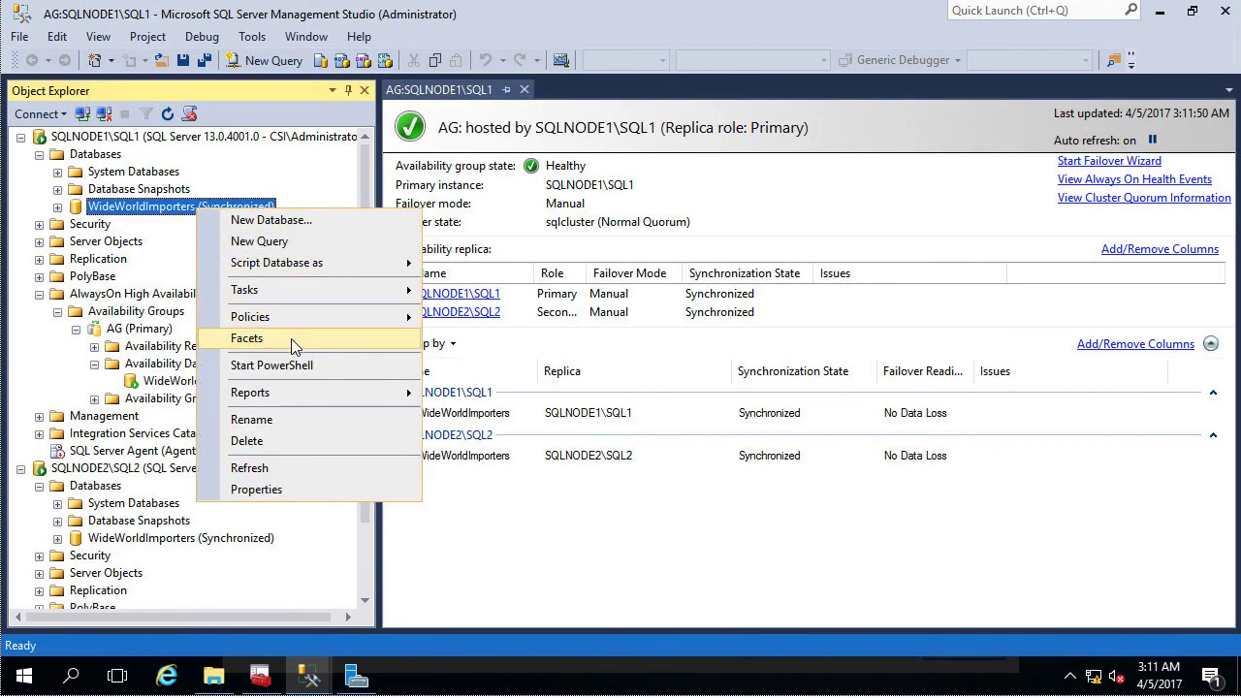
mouse_move(289, 287)
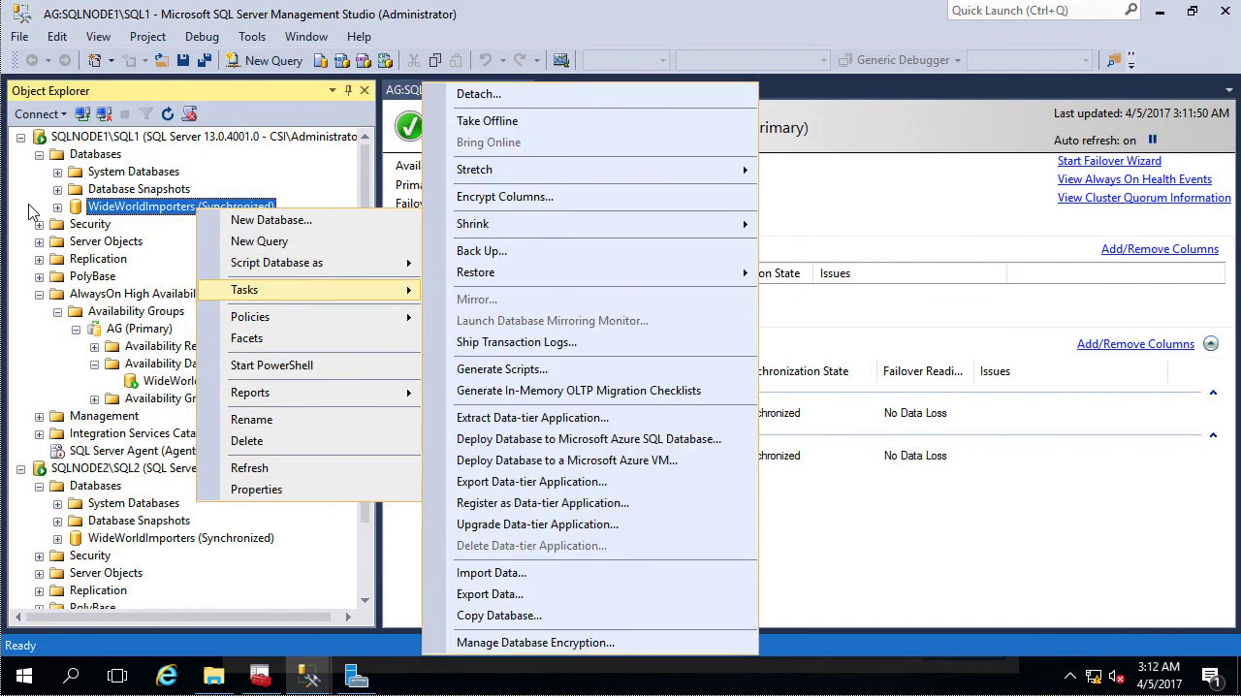
click(29, 206)
- Inspect the top 200 rows of the Application.Cities table in SQLNODE1\SQL1's WideWorldImporters database, and close the table view
click(58, 207)
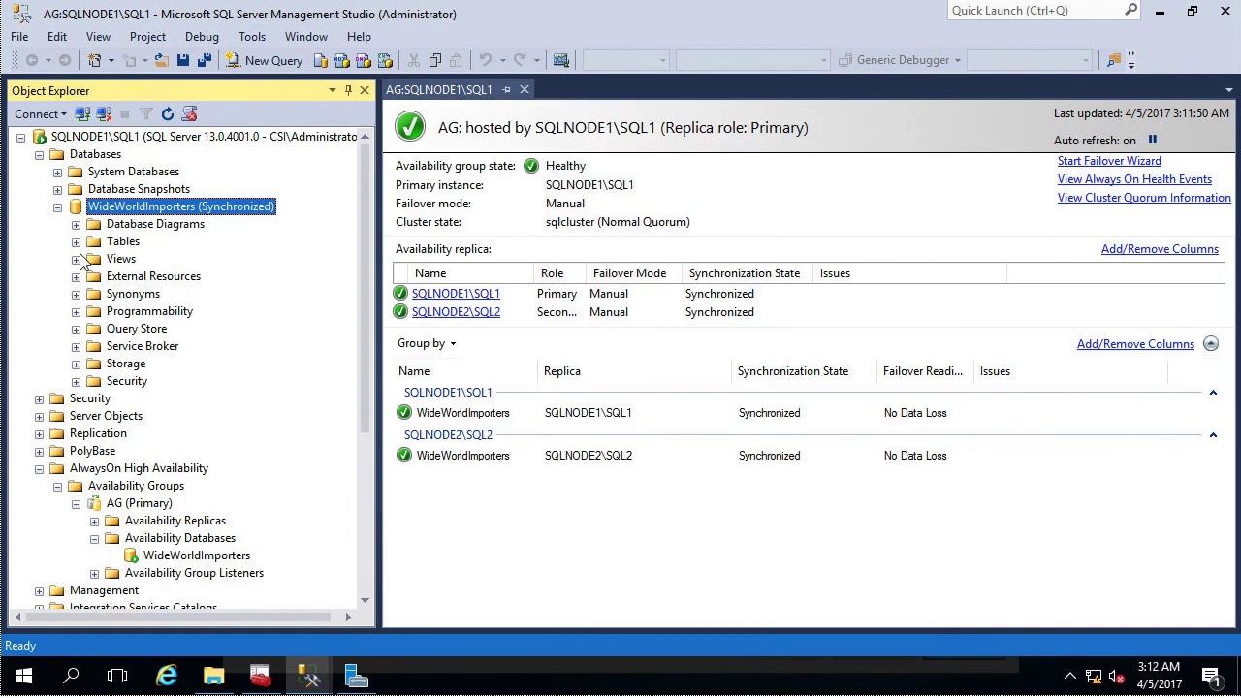
click(76, 241)
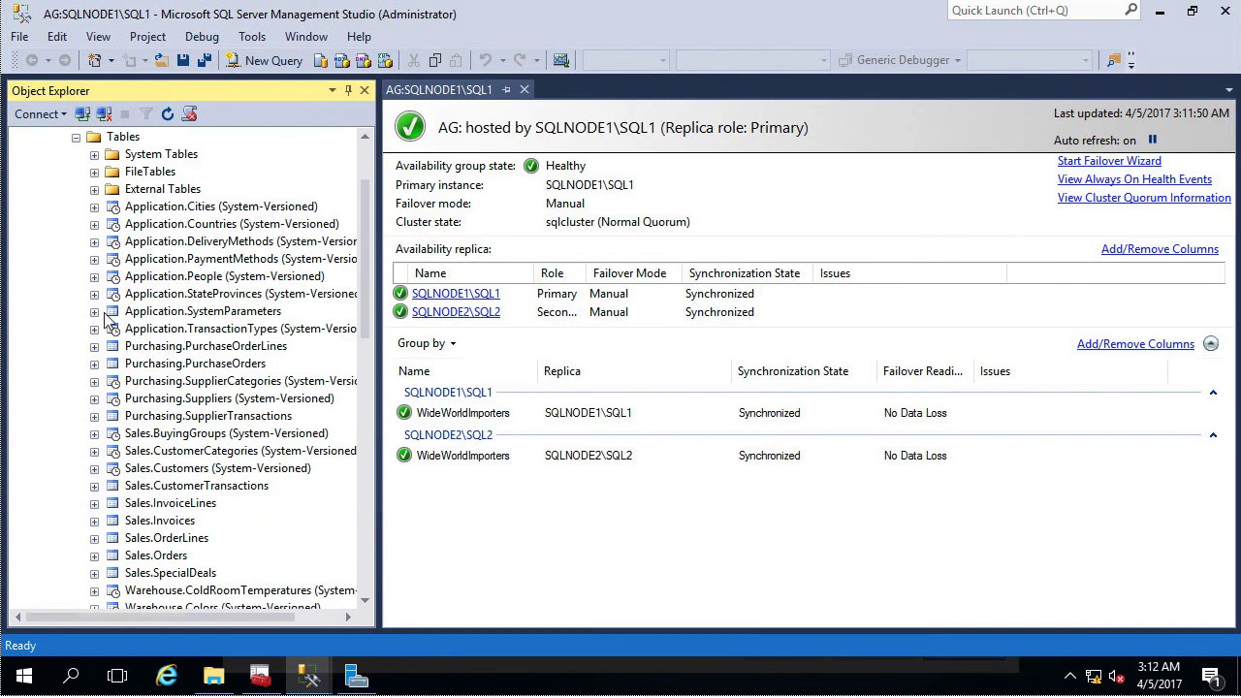
click(161, 207)
right_click(161, 212)
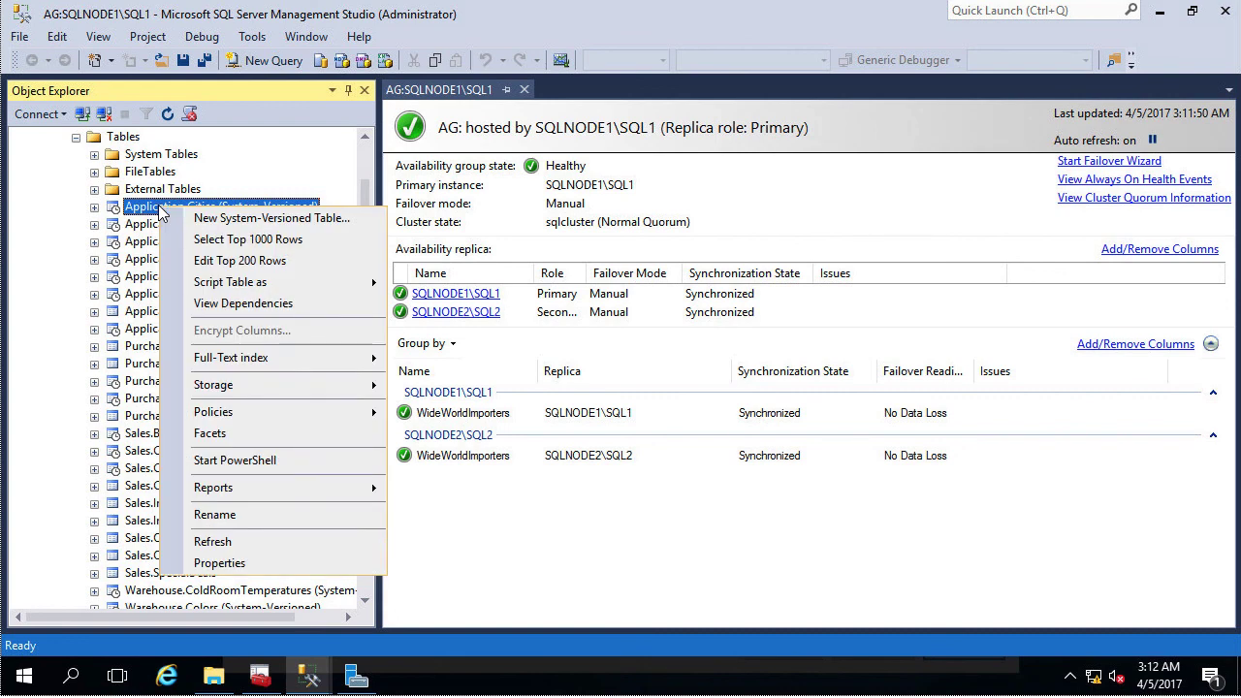
click(252, 262)
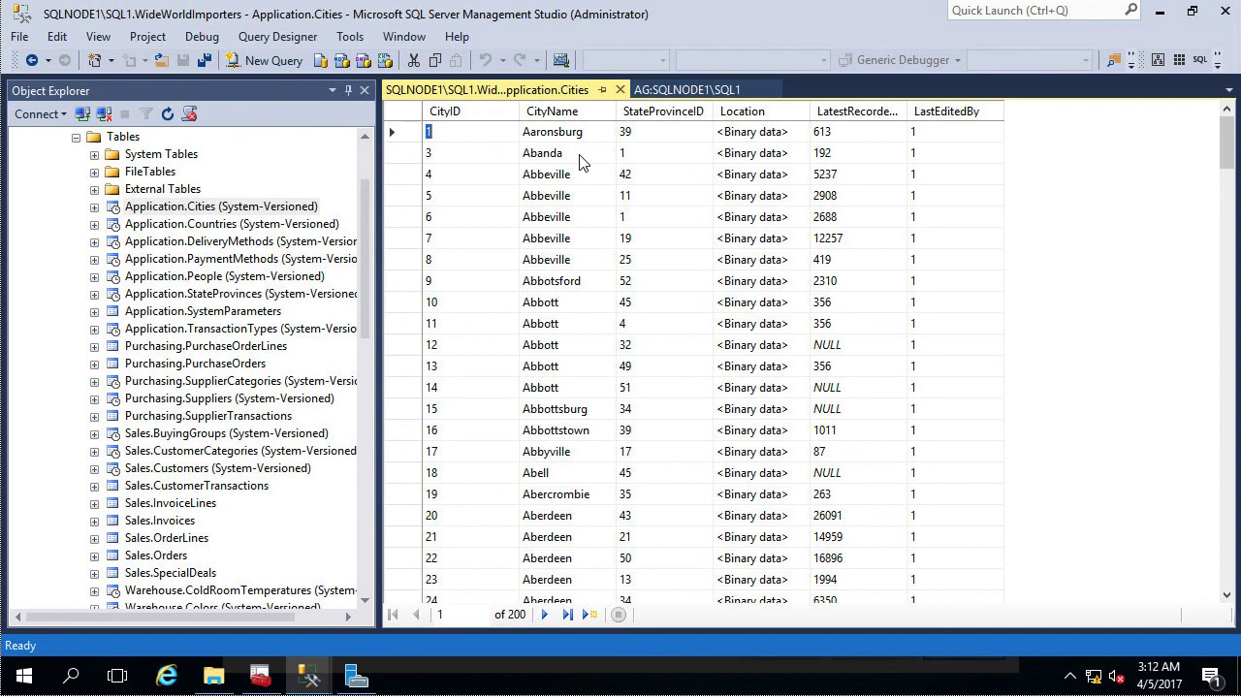
click(621, 89)
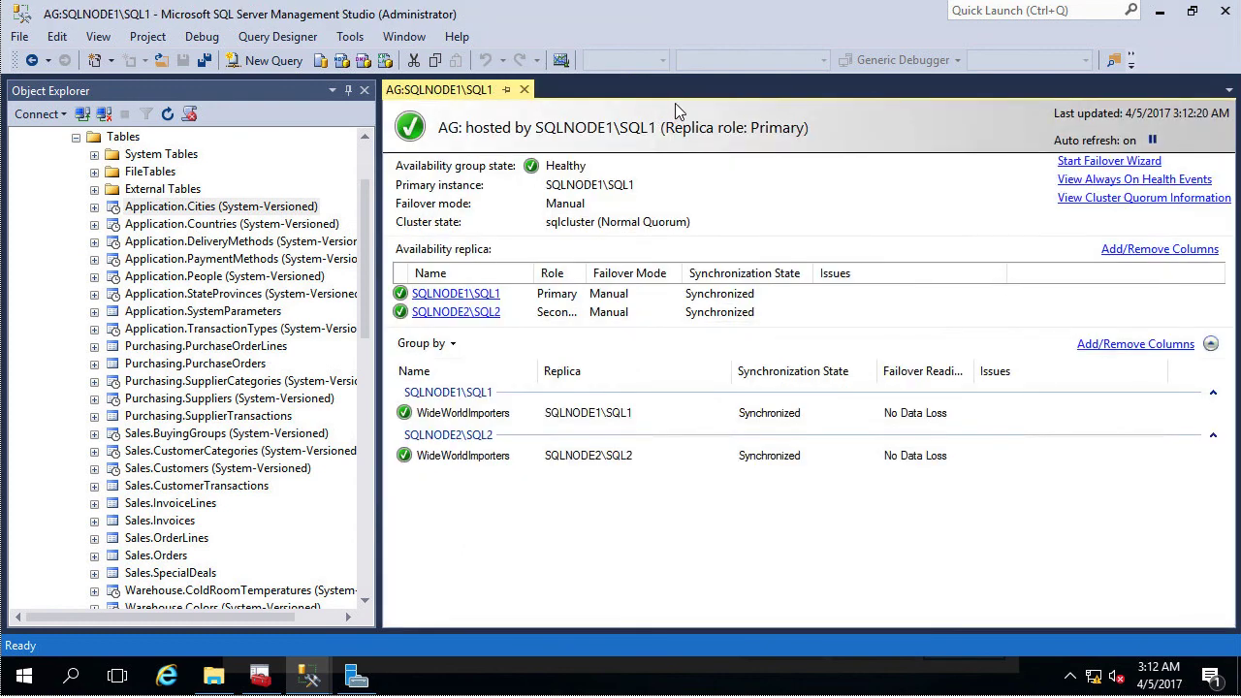